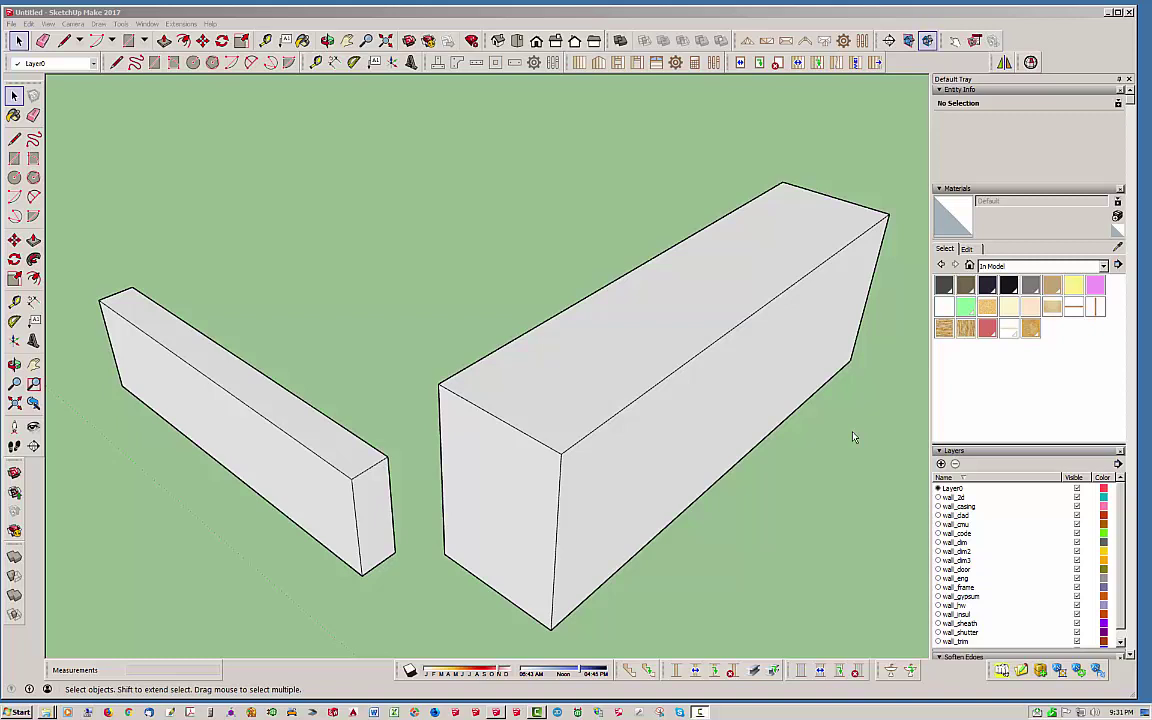
# Show the Medeek Tools floating toolbar, move it near the top, and choose its Miter Cut button.
pyautogui.click(830, 434)
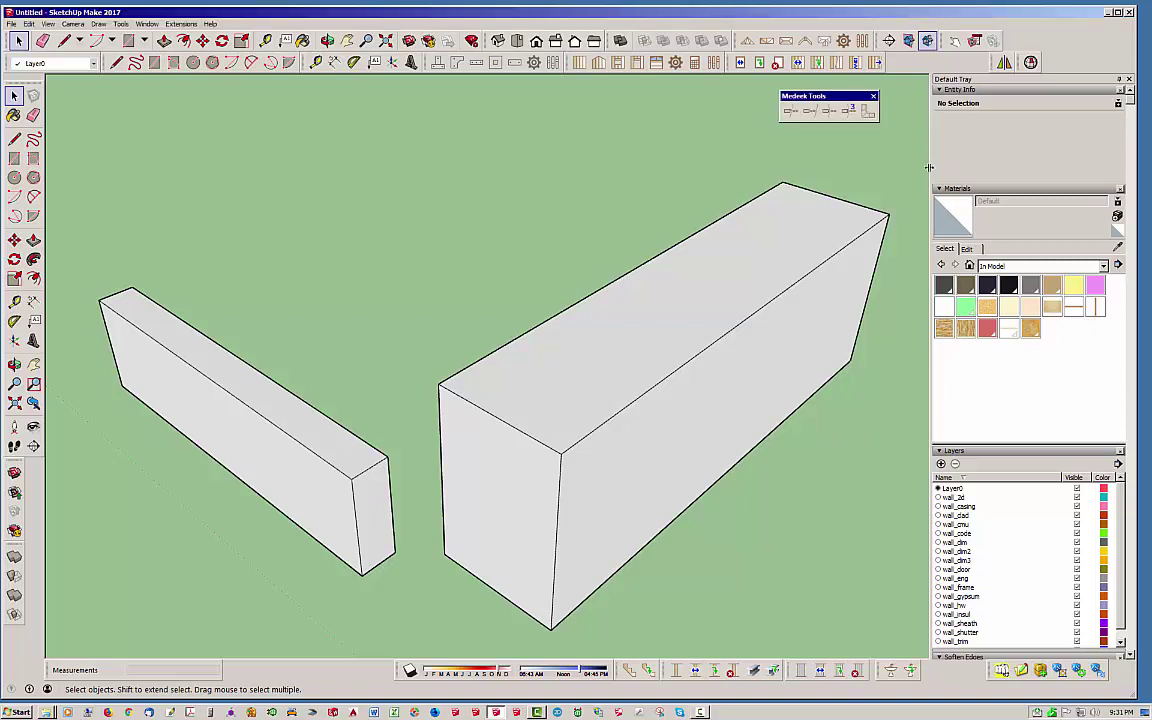
pyautogui.moveTo(851, 96); pyautogui.dragTo(837, 93)
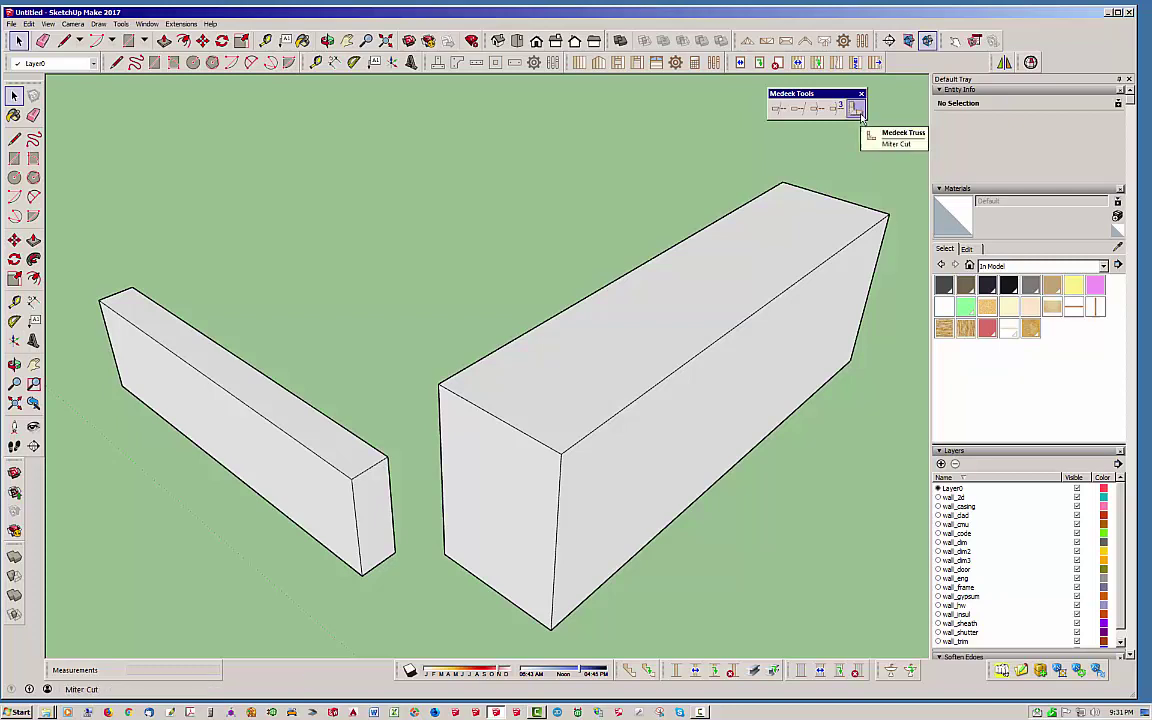
pyautogui.moveTo(838, 94); pyautogui.dragTo(830, 92)
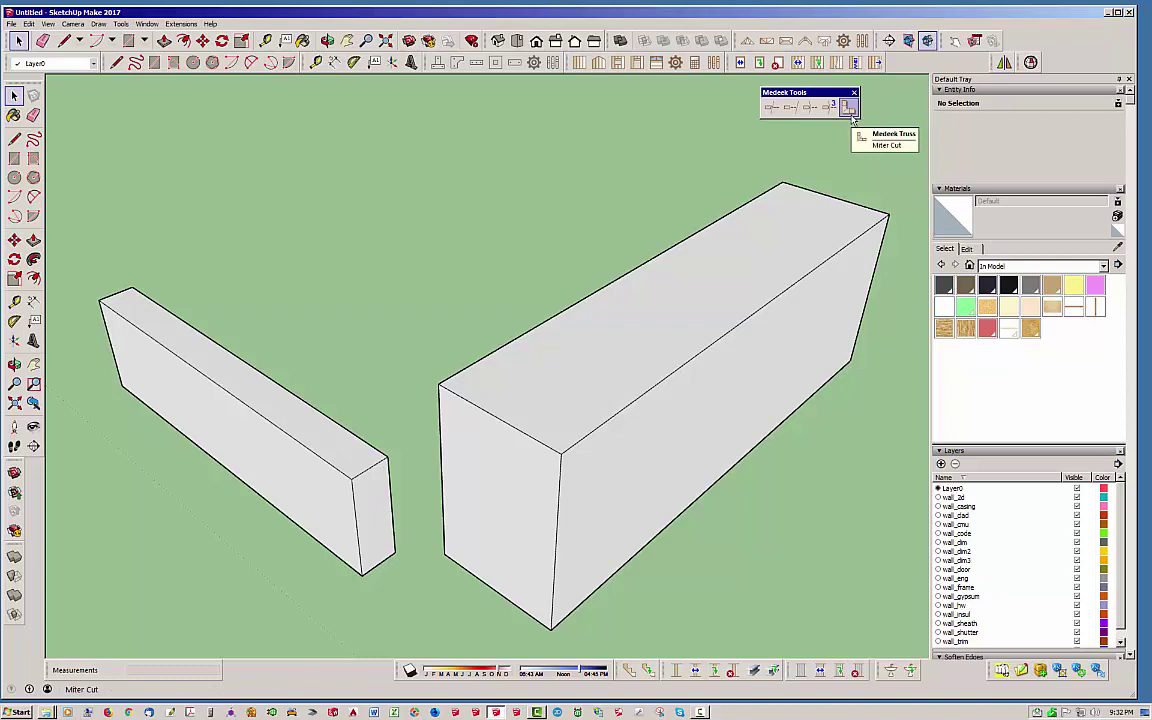
pyautogui.click(849, 110)
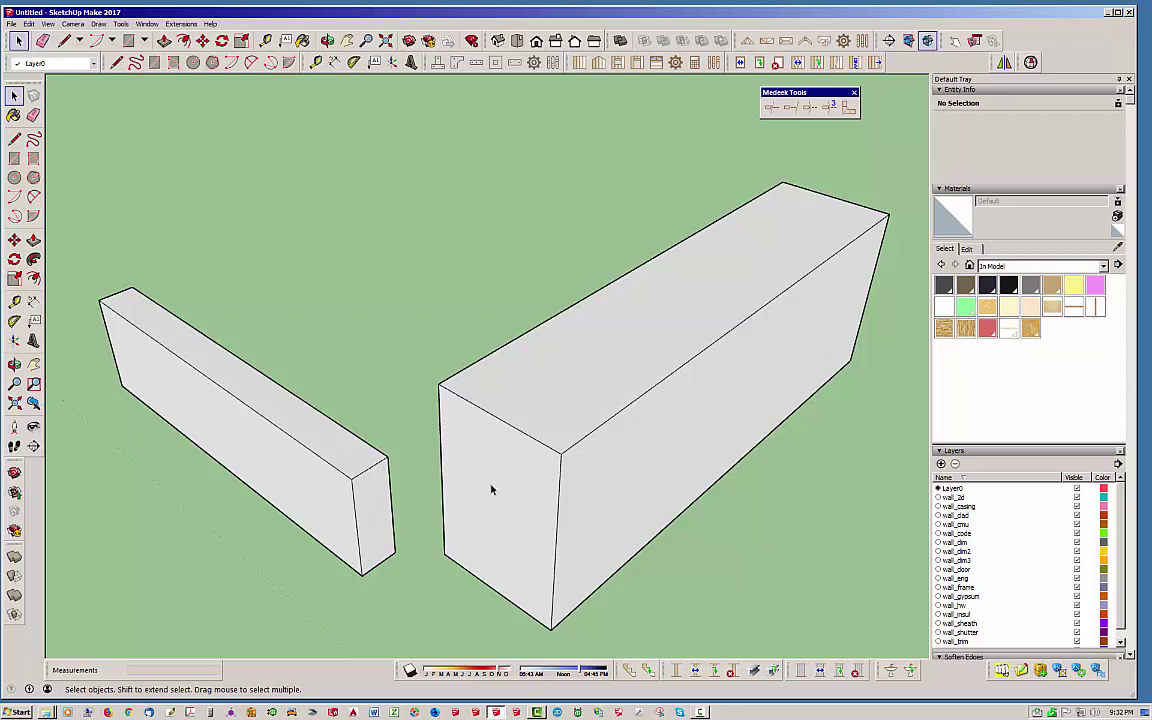
pyautogui.moveTo(568, 411); pyautogui.dragTo(577, 413, button='middle')
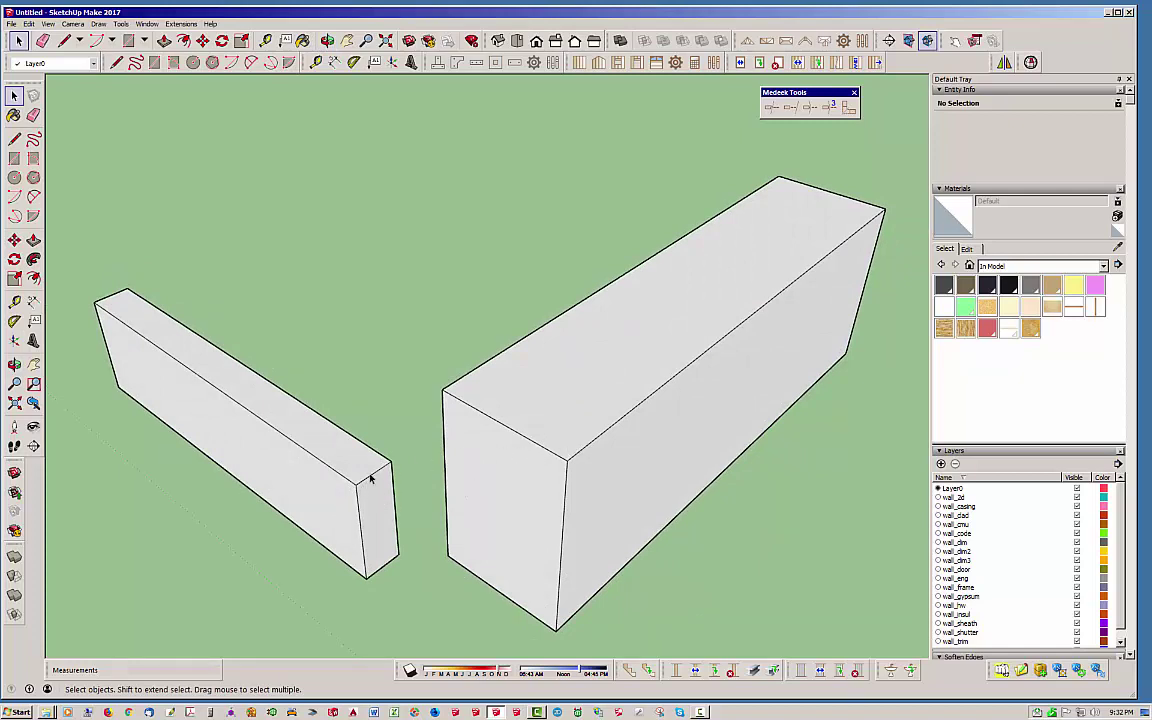
pyautogui.scroll(-1, 797, 334)
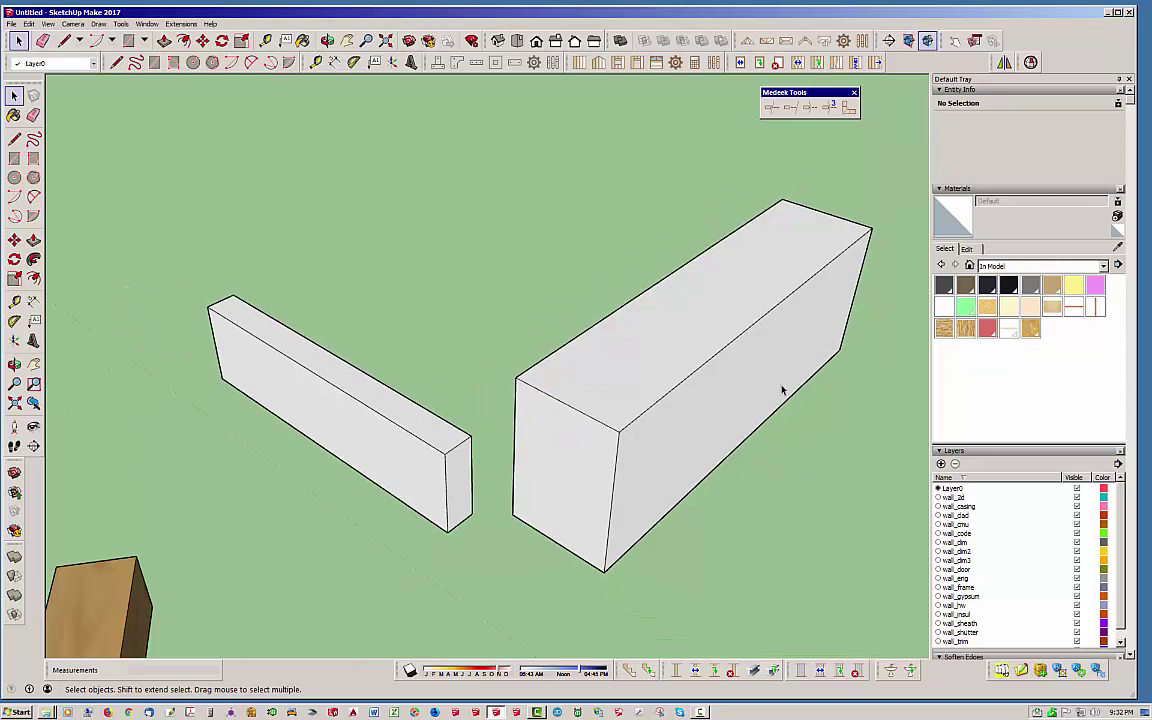
pyautogui.moveTo(783, 390); pyautogui.dragTo(712, 442, button='middle')
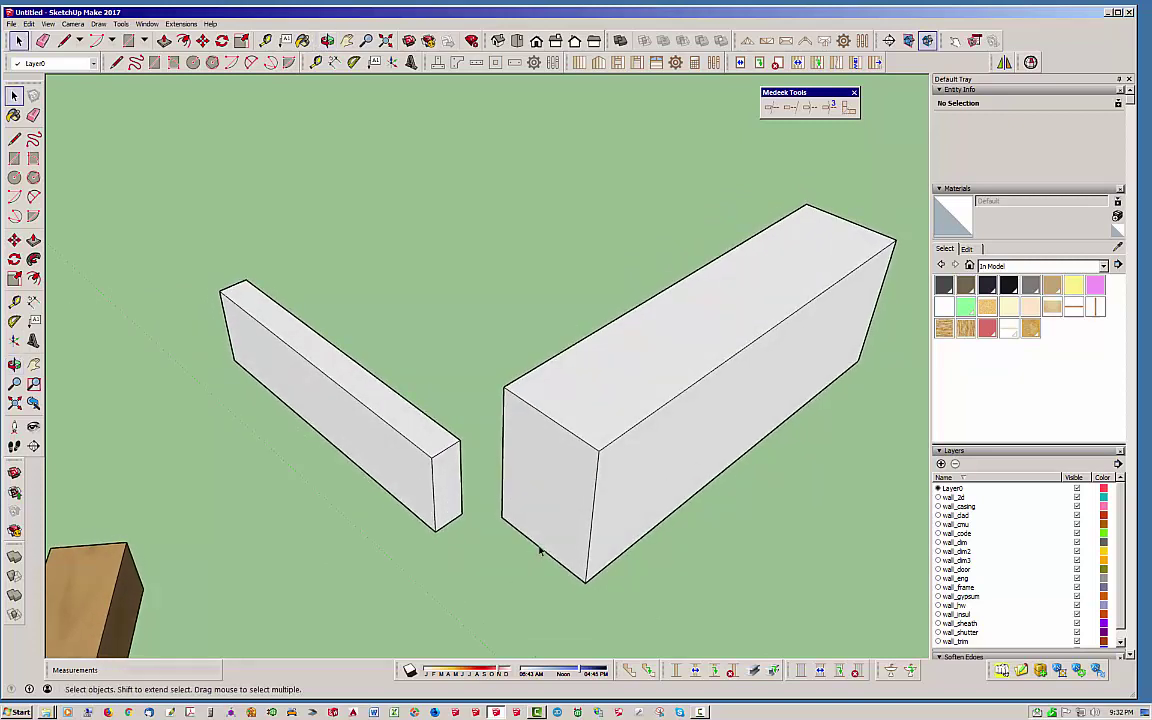
pyautogui.moveTo(540, 550); pyautogui.dragTo(545, 506, button='middle')
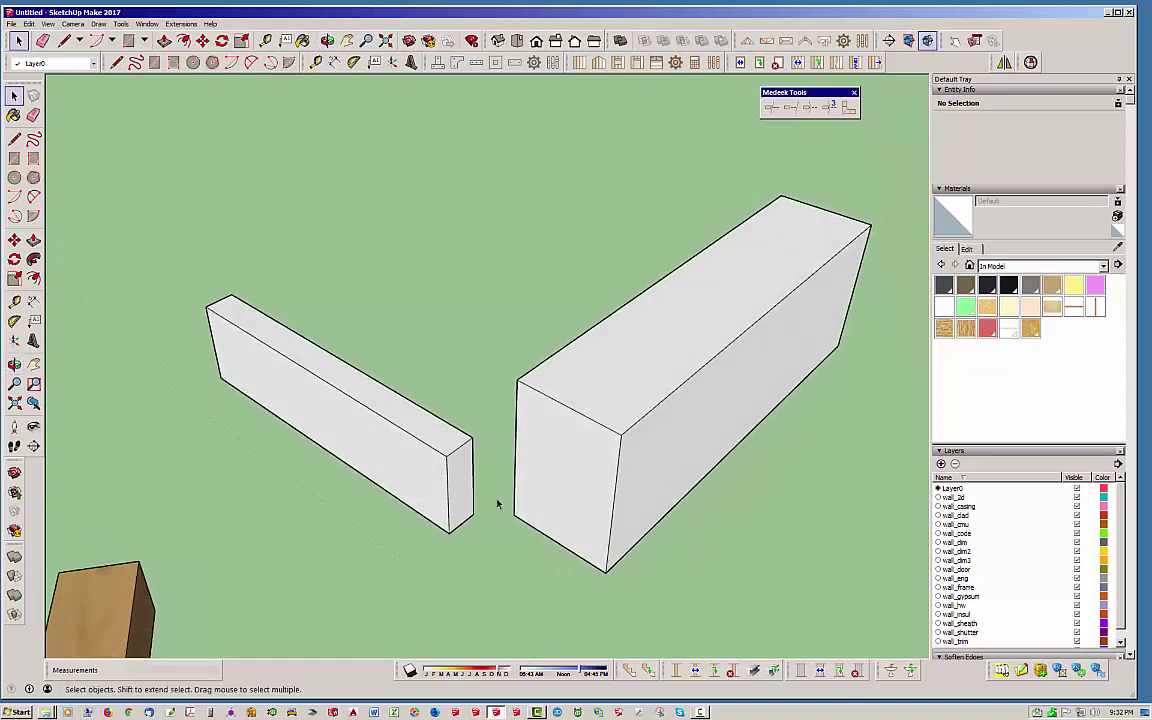
pyautogui.moveTo(462, 459); pyautogui.dragTo(514, 514, button='middle')
pyautogui.scroll(4, 576, 548)
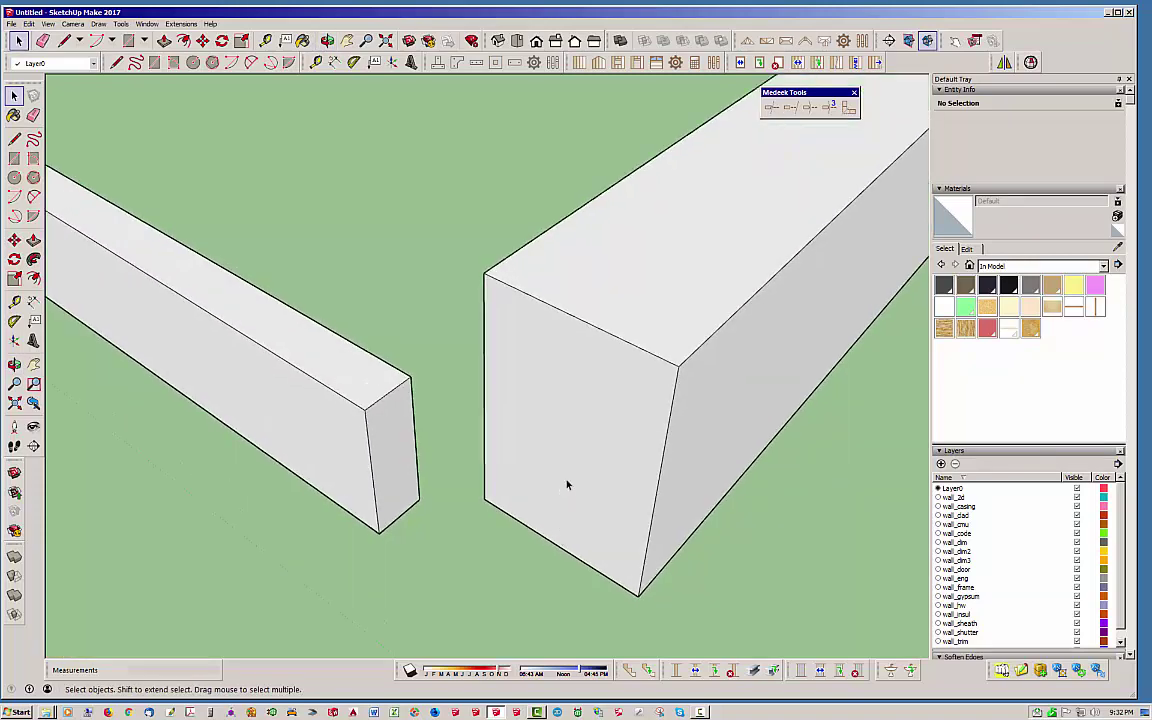
pyautogui.moveTo(566, 485); pyautogui.dragTo(585, 452, button='middle')
pyautogui.scroll(-1, 550, 450)
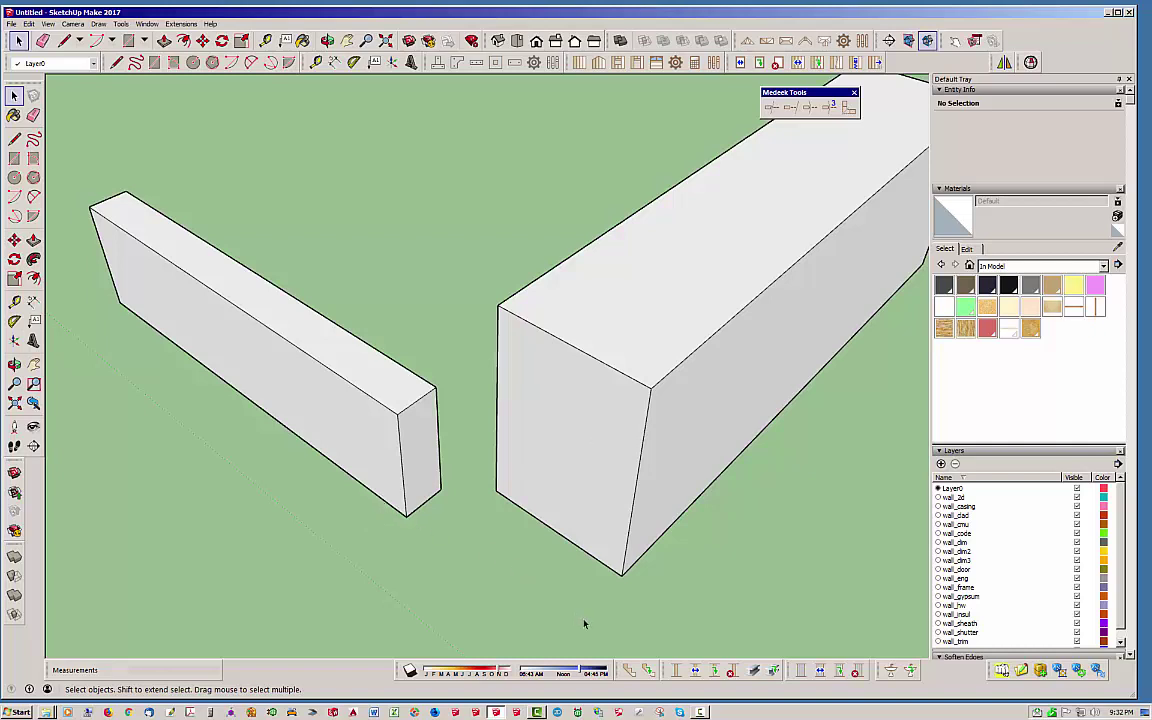
pyautogui.moveTo(609, 543); pyautogui.dragTo(553, 476, button='middle')
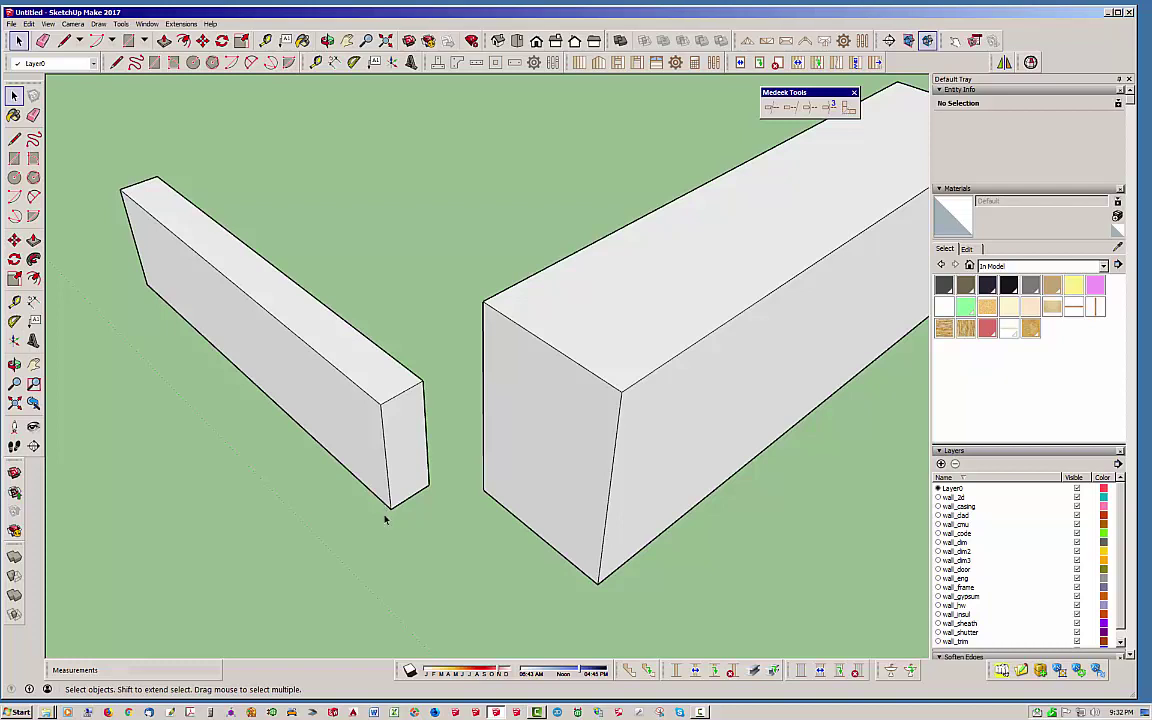
pyautogui.moveTo(445, 501); pyautogui.dragTo(424, 539, button='middle')
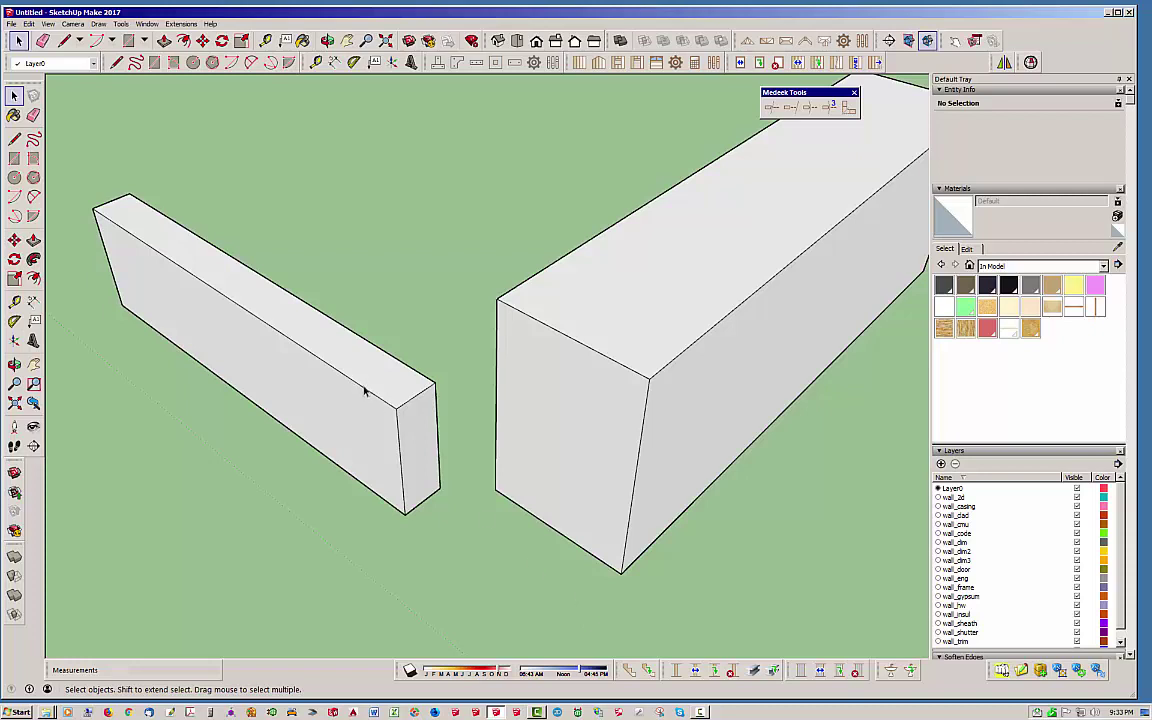
pyautogui.moveTo(541, 404); pyautogui.dragTo(593, 464, button='middle')
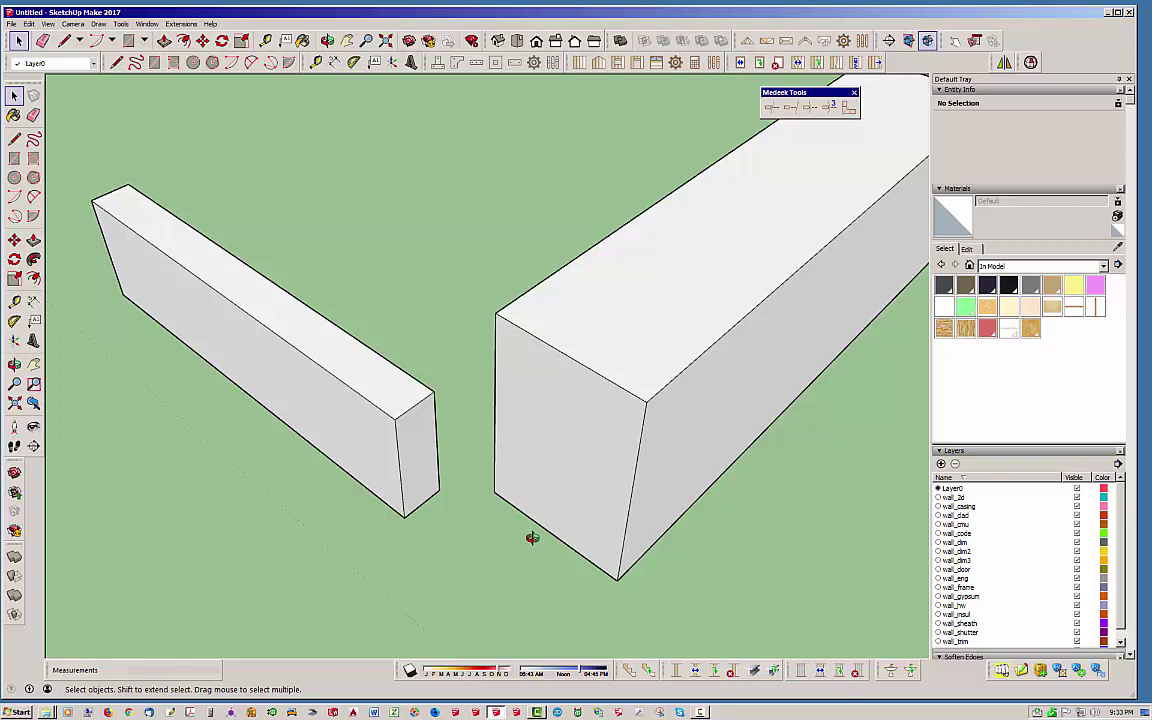
pyautogui.moveTo(532, 538); pyautogui.dragTo(507, 445, button='middle')
pyautogui.moveTo(835, 93); pyautogui.dragTo(678, 99)
# Miter the thin board and larger block by picking both end faces, then both lower edges.
pyautogui.click(691, 113)
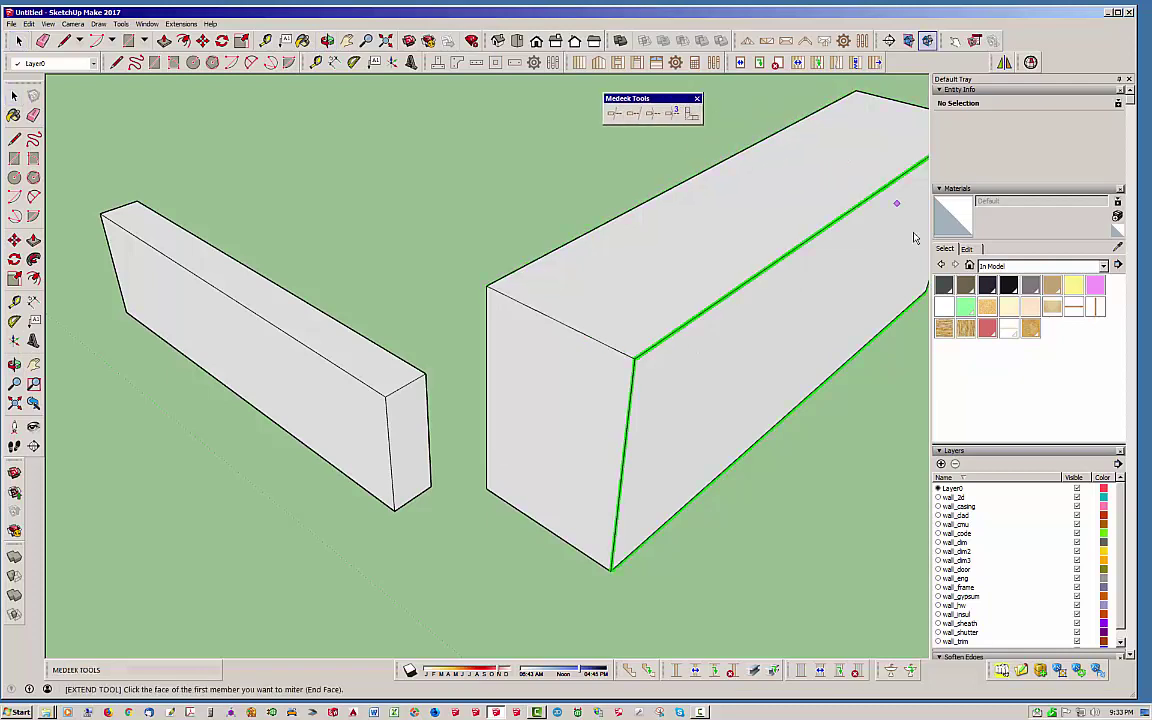
pyautogui.click(405, 410)
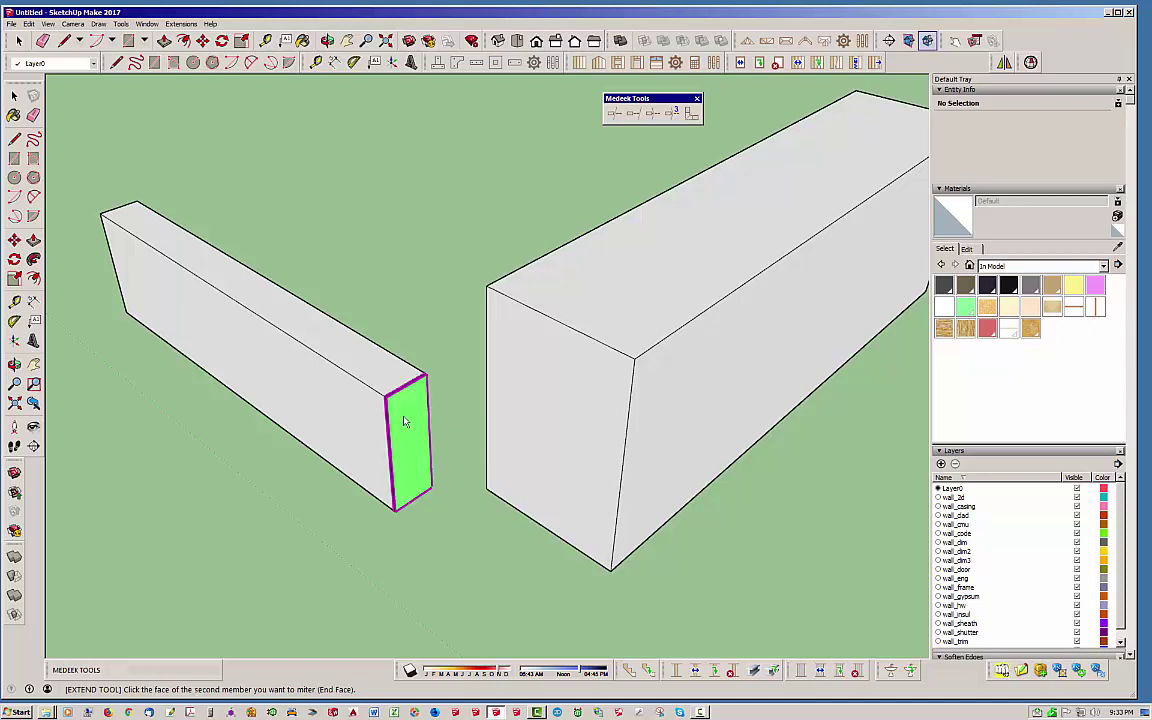
pyautogui.click(596, 390)
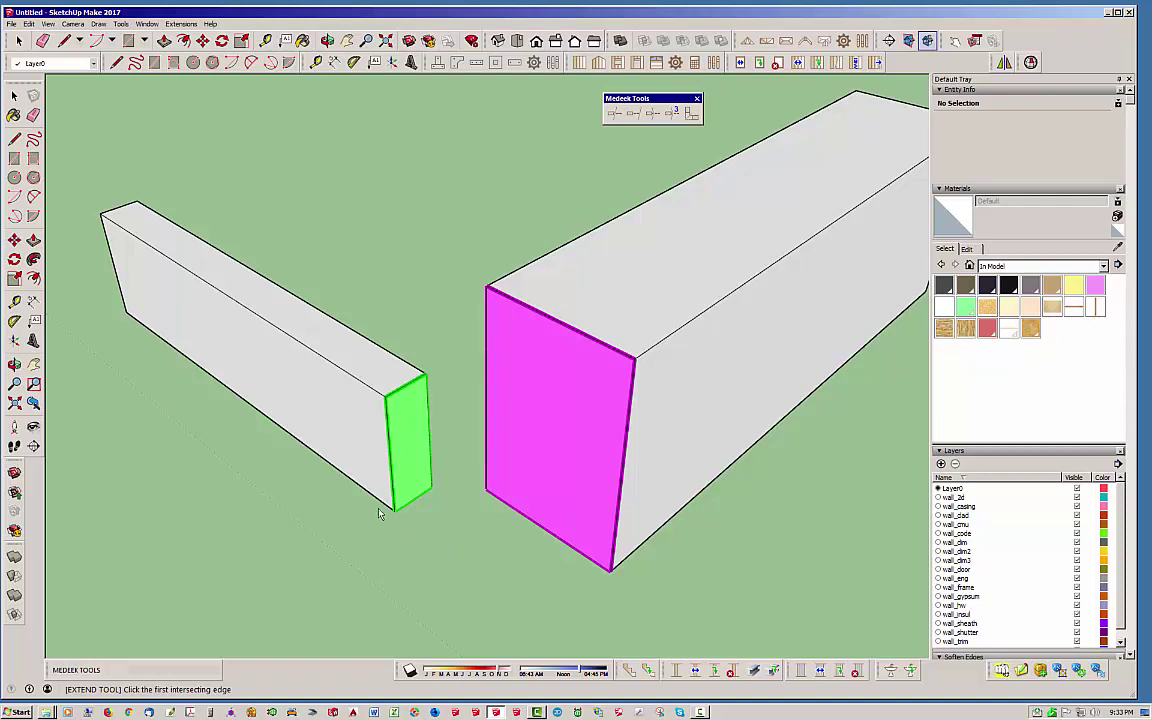
pyautogui.click(358, 487)
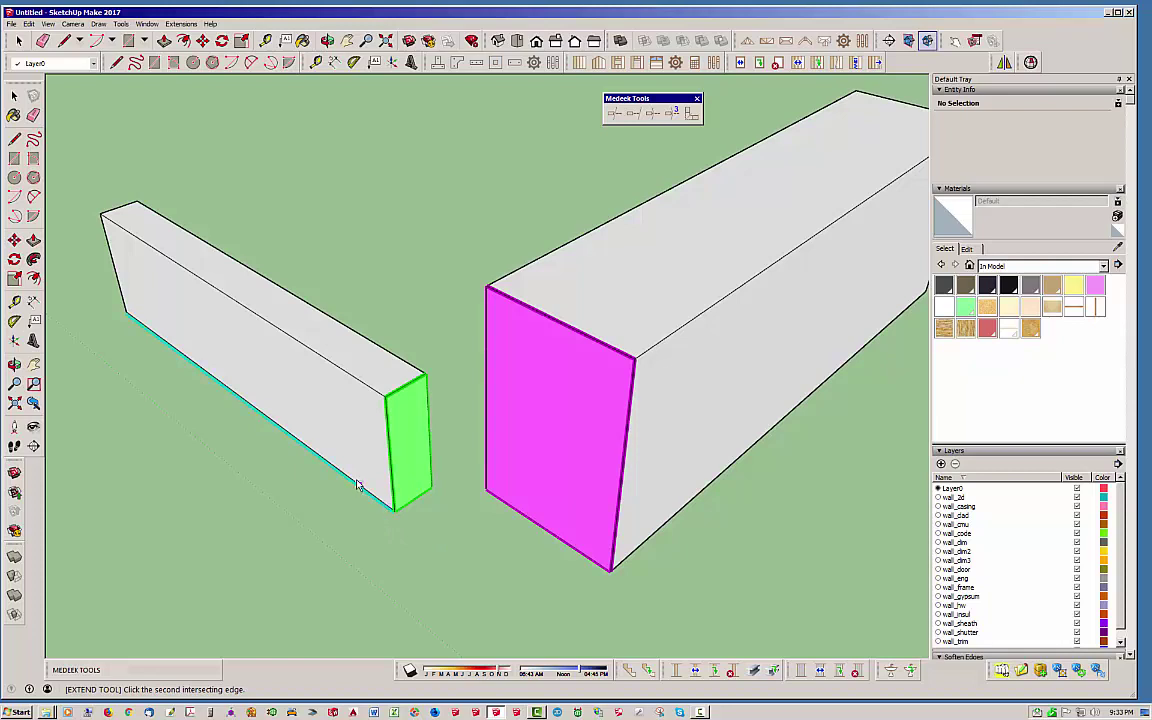
pyautogui.click(356, 478)
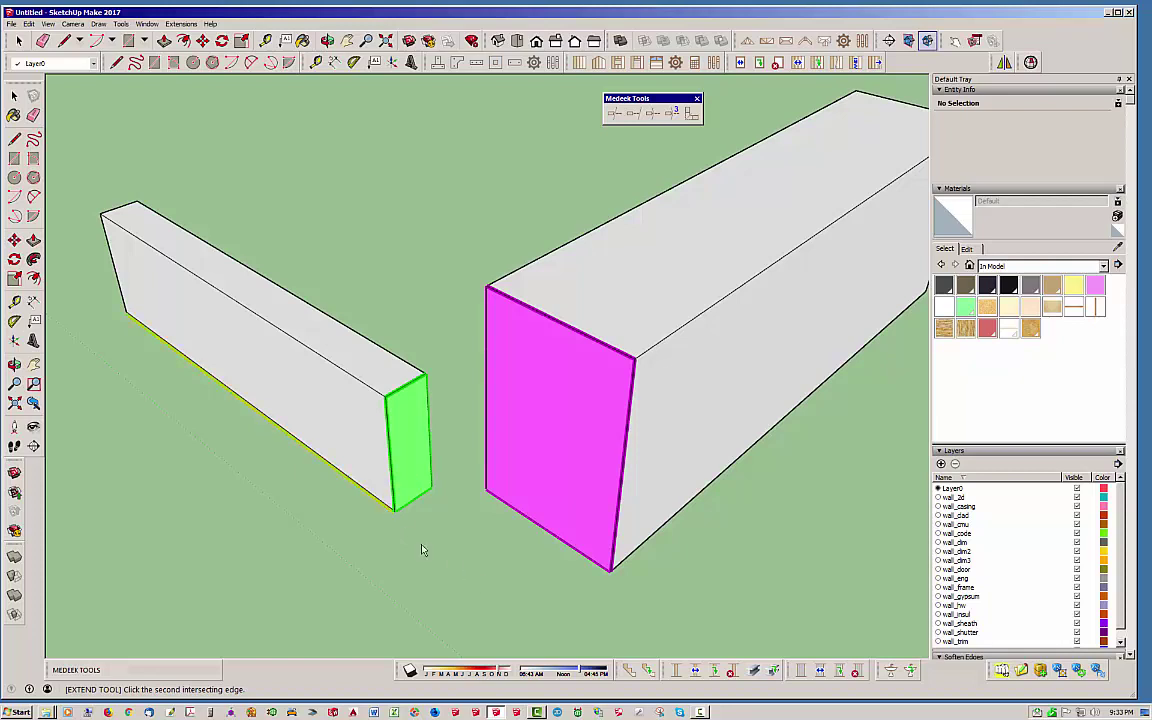
pyautogui.click(703, 493)
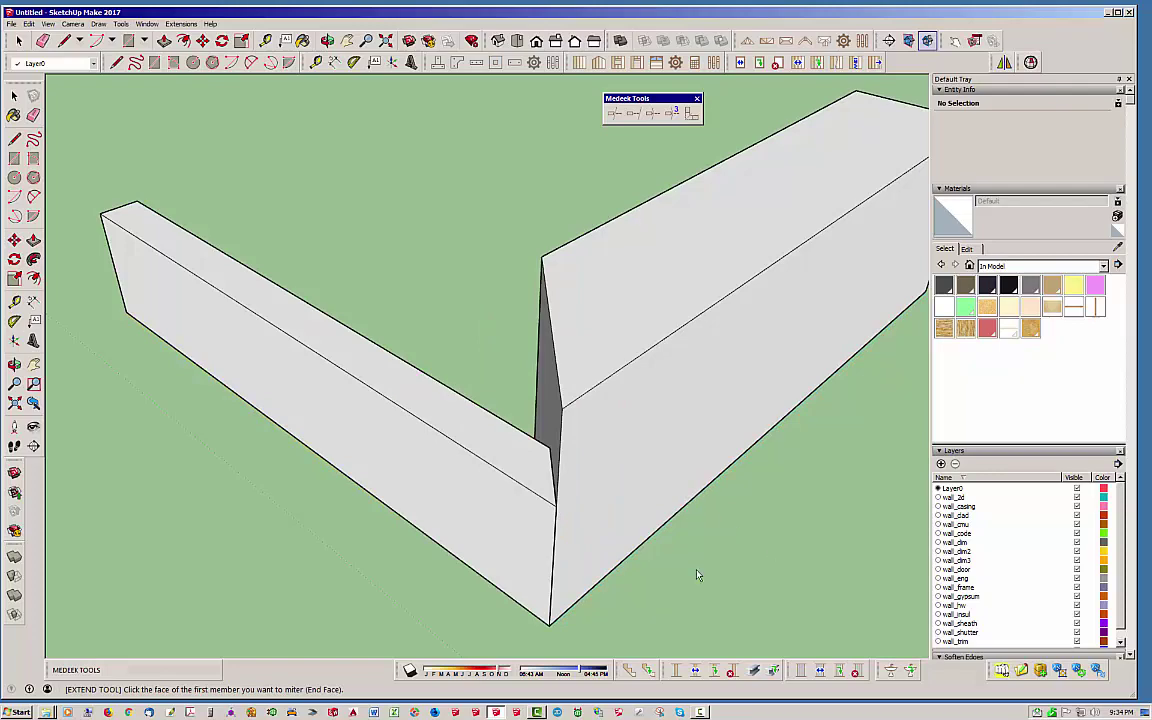
# Orbit around the new mitered corner to inspect the joint, then return to Select.
pyautogui.moveTo(442, 491); pyautogui.dragTo(988, 462, button='middle')
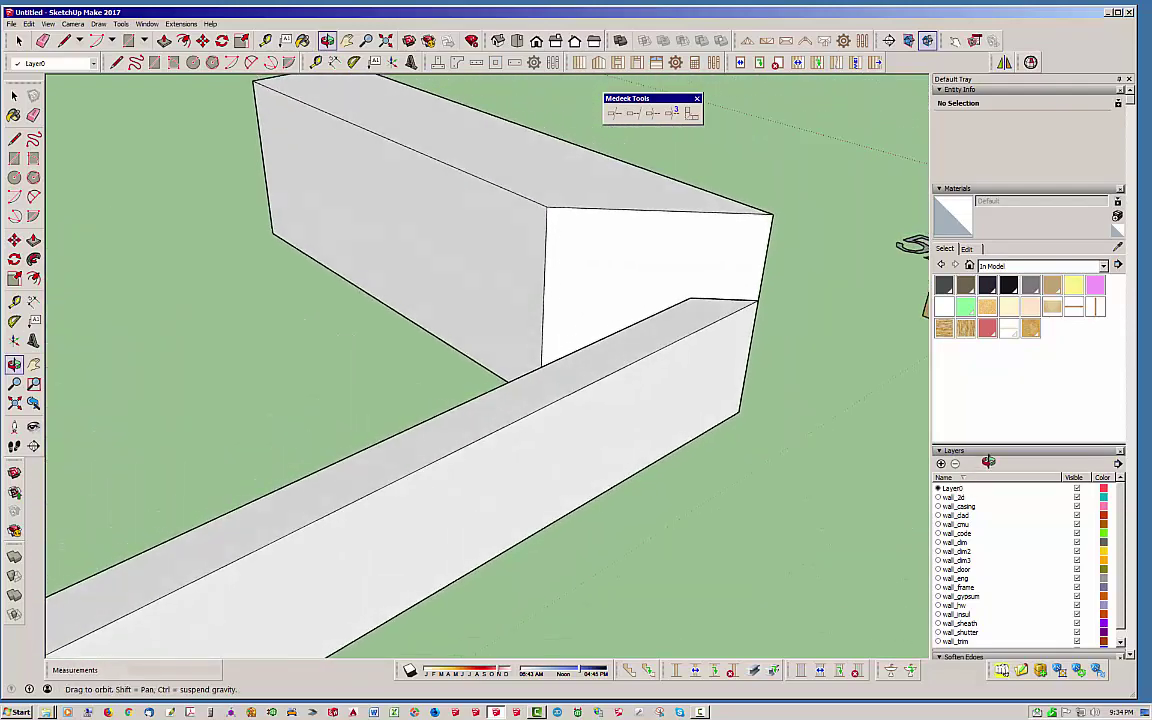
pyautogui.moveTo(912, 245); pyautogui.dragTo(453, 550, button='middle')
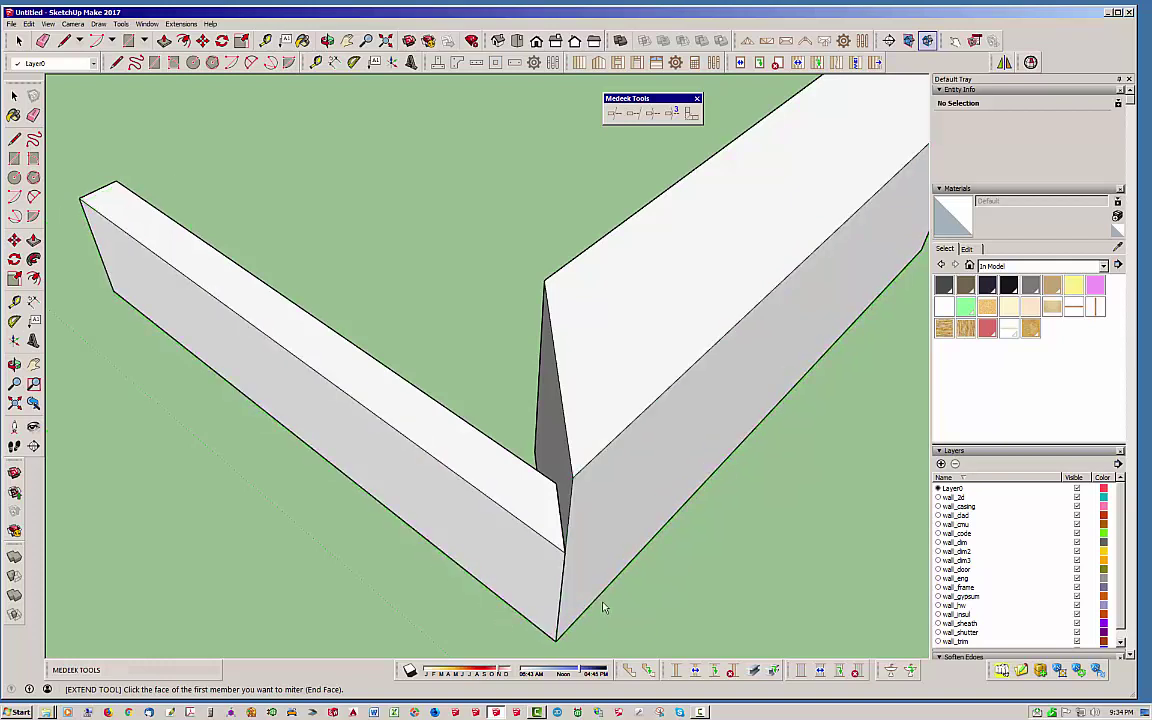
pyautogui.moveTo(597, 599); pyautogui.dragTo(506, 263, button='middle')
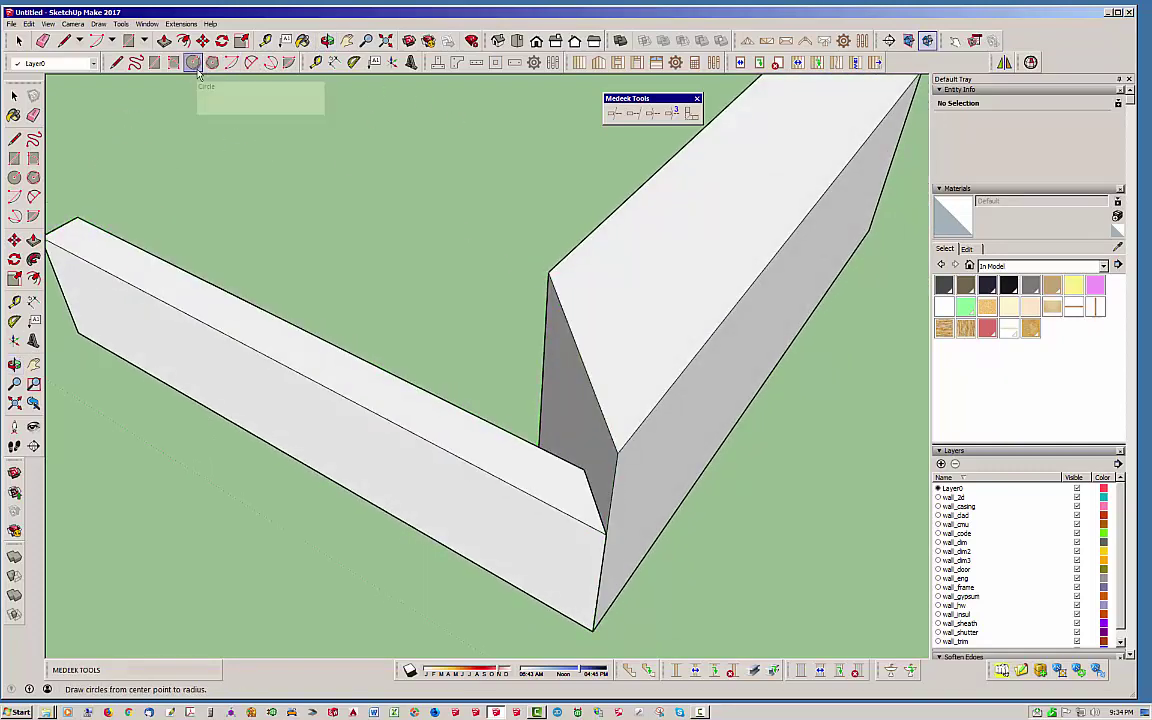
pyautogui.press('space')
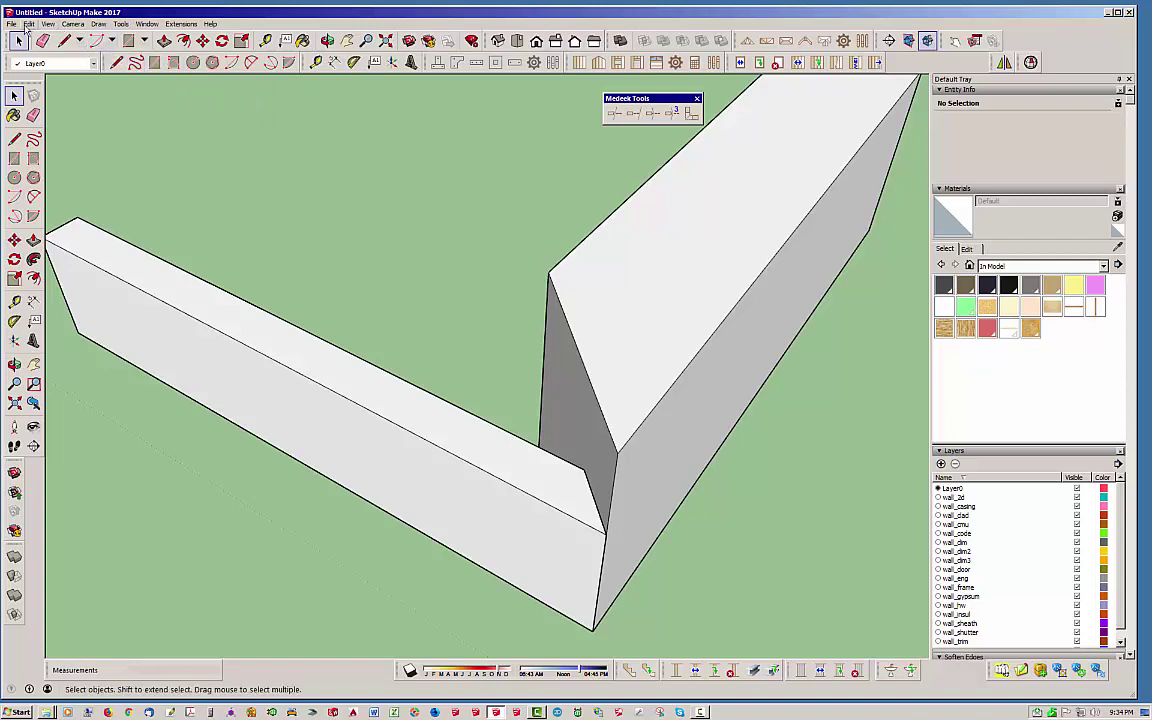
# Undo Miter Member 2 and then Miter Member 1 from the Edit menu.
pyautogui.click(27, 25)
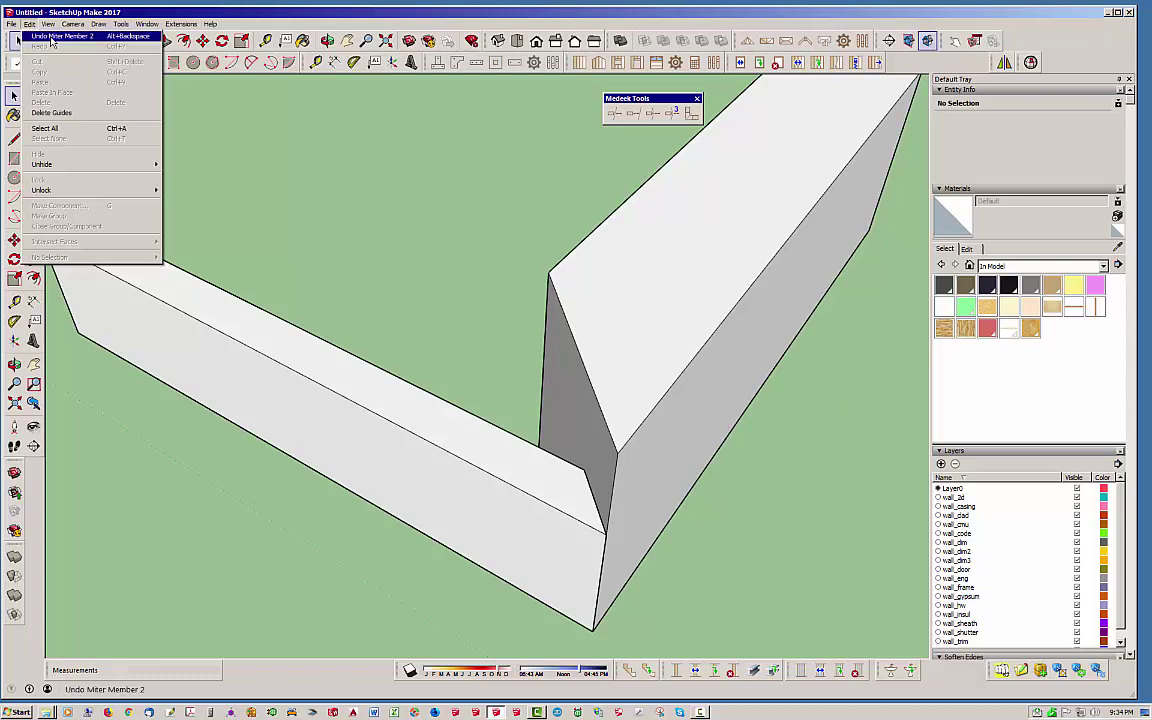
pyautogui.click(51, 37)
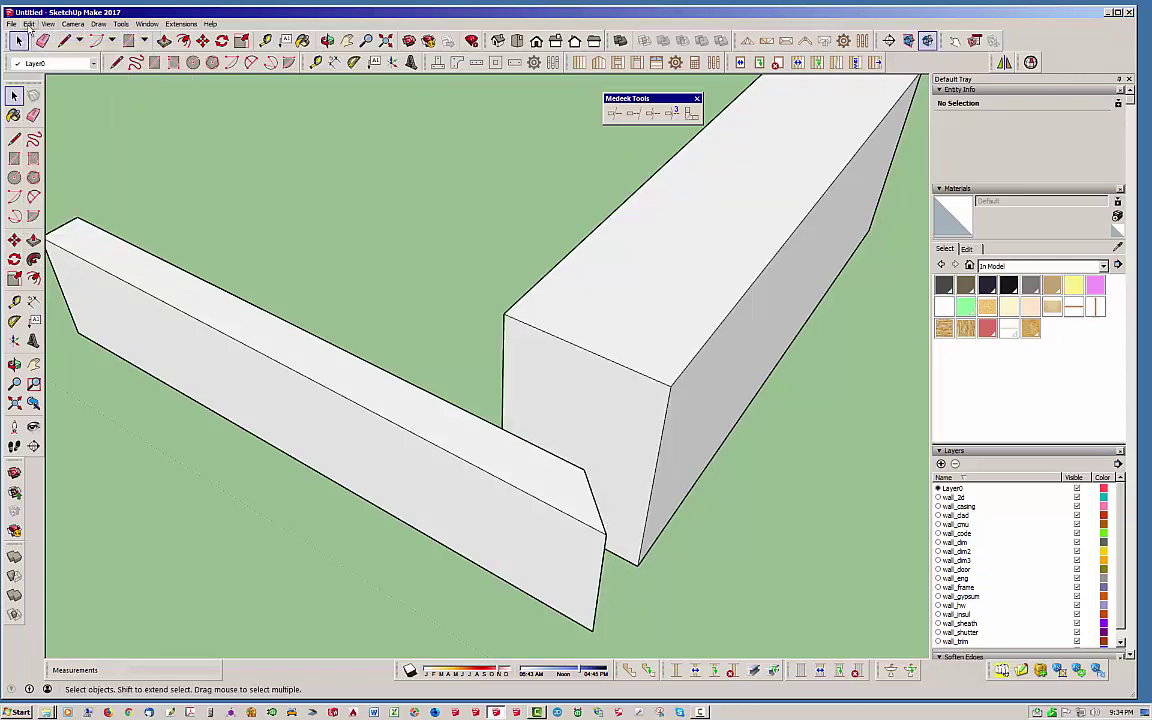
pyautogui.click(29, 24)
pyautogui.click(50, 36)
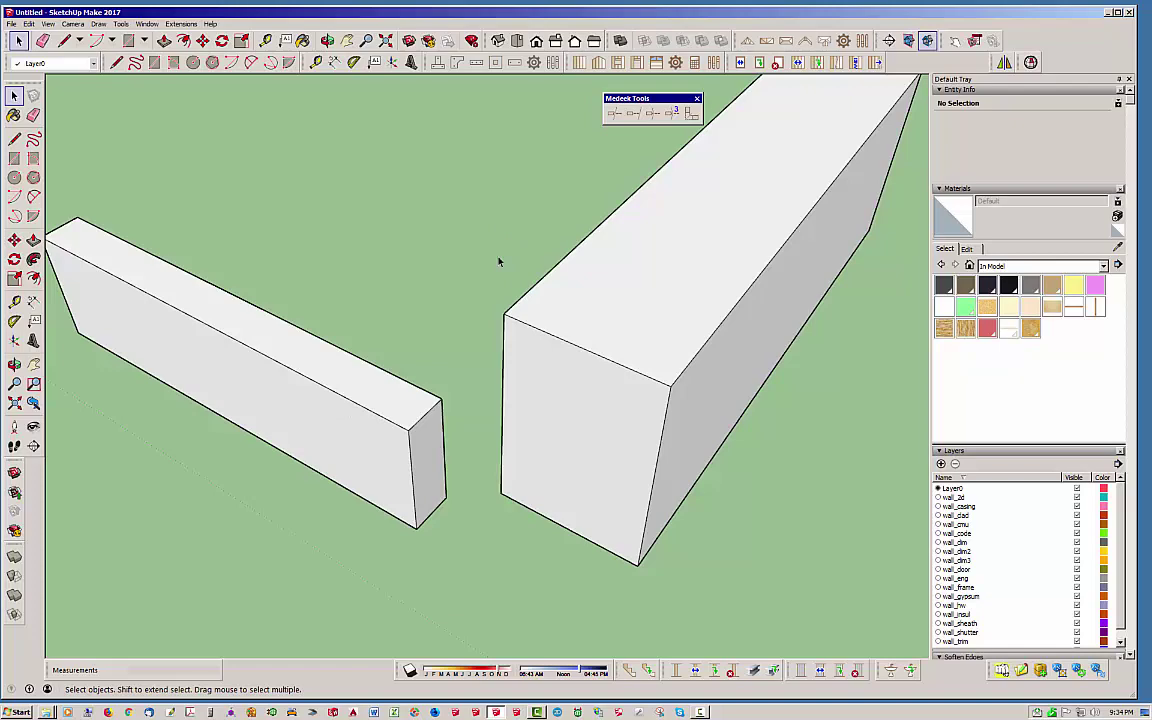
pyautogui.moveTo(617, 419); pyautogui.dragTo(399, 393, button='middle')
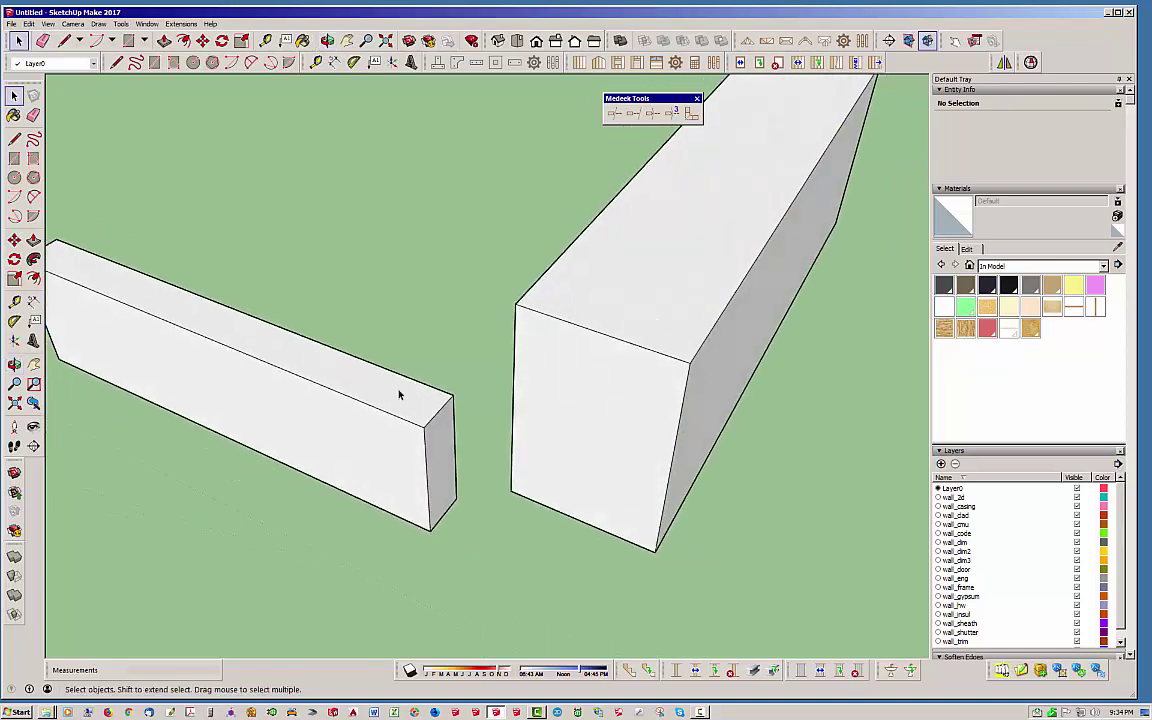
pyautogui.scroll(-2, 340, 380)
pyautogui.scroll(-2, 283, 355)
pyautogui.moveTo(396, 339); pyautogui.dragTo(712, 522, button='middle')
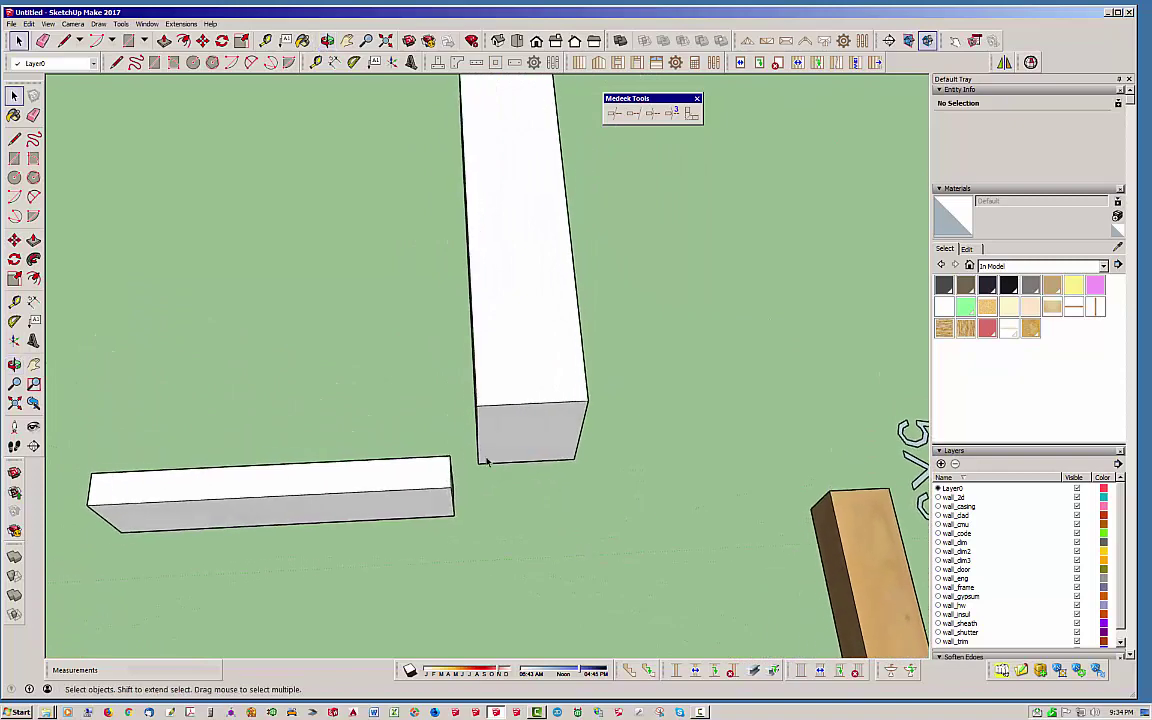
pyautogui.scroll(3, 505, 441)
pyautogui.moveTo(505, 441); pyautogui.dragTo(376, 418, button='middle')
pyautogui.scroll(3, 376, 418)
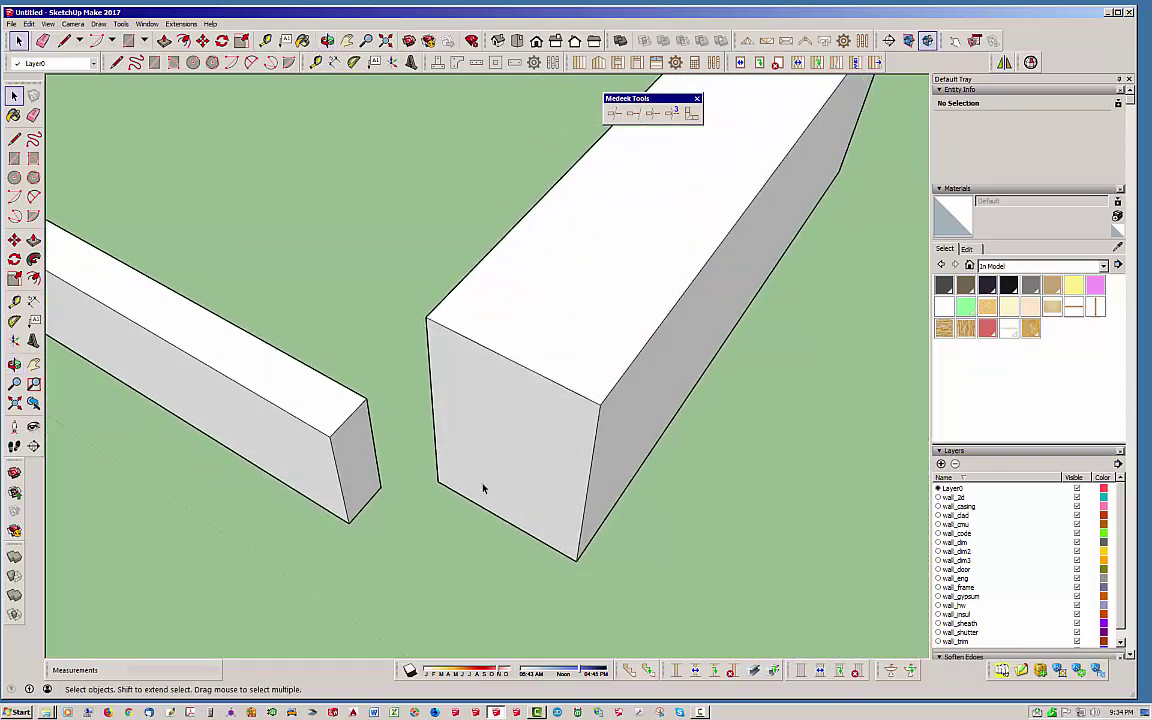
pyautogui.moveTo(446, 540); pyautogui.dragTo(404, 458, button='middle')
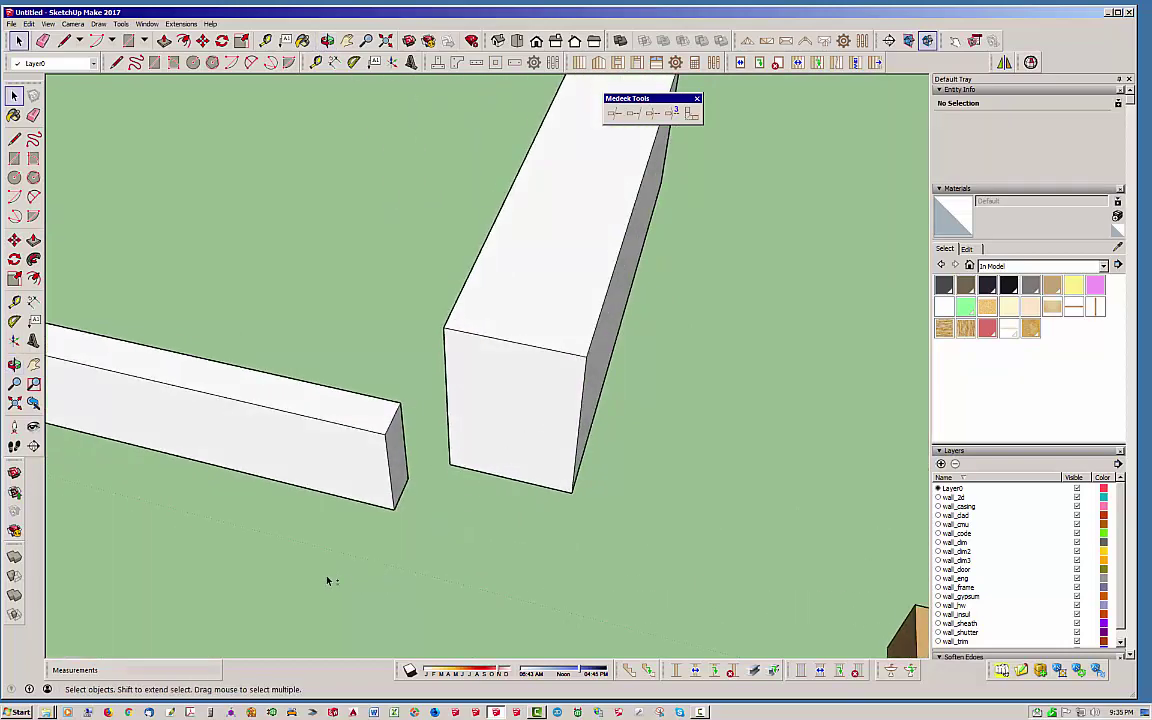
pyautogui.moveTo(329, 580); pyautogui.dragTo(226, 276, button='middle')
pyautogui.moveTo(494, 432); pyautogui.dragTo(420, 540, button='middle')
pyautogui.moveTo(426, 395); pyautogui.dragTo(451, 472, button='middle')
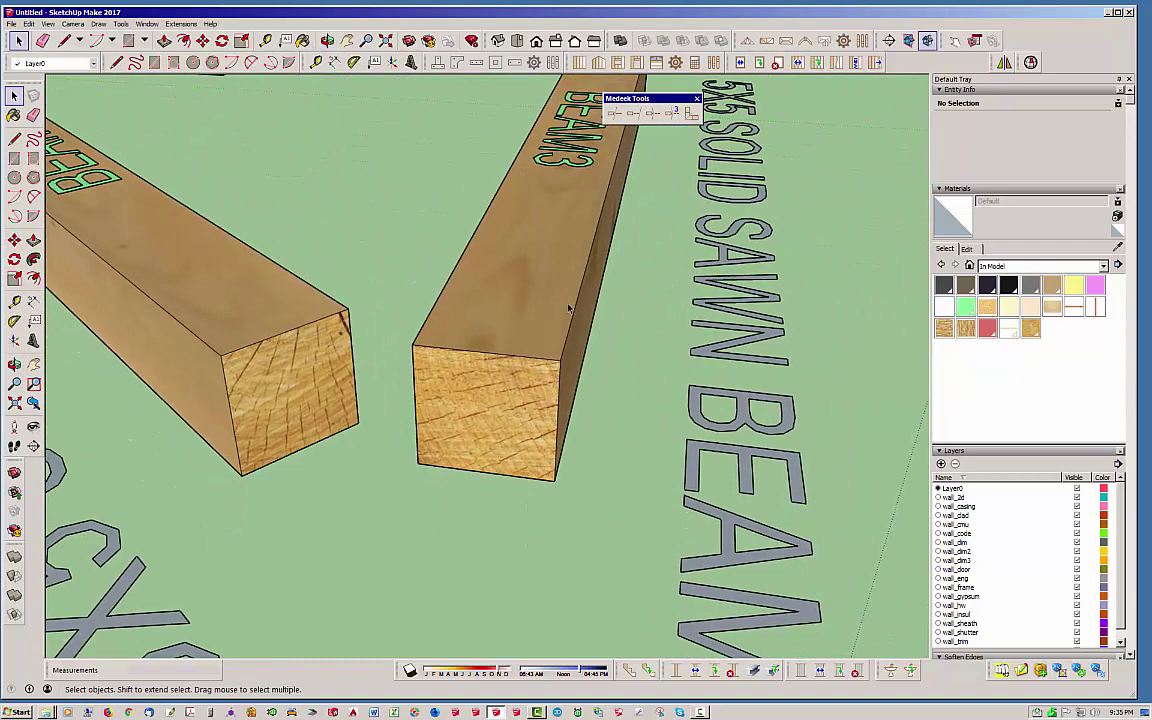
pyautogui.click(571, 40)
pyautogui.moveTo(535, 324); pyautogui.dragTo(133, 344, button='middle')
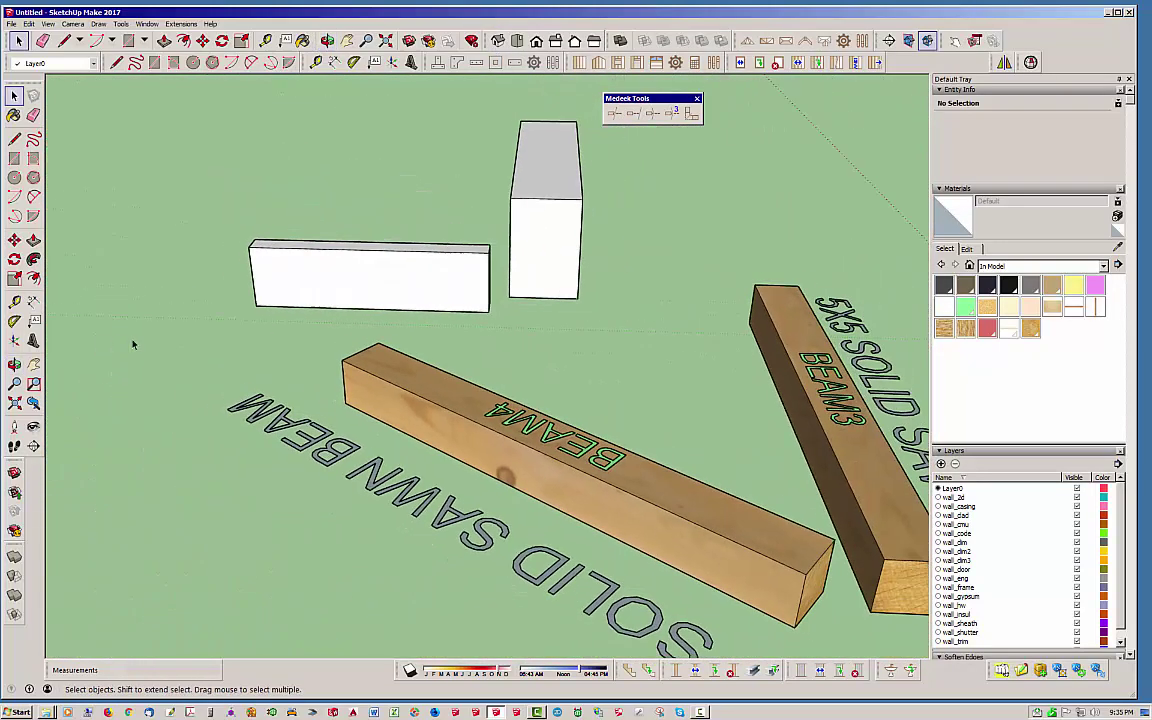
pyautogui.moveTo(714, 594); pyautogui.dragTo(370, 480, button='middle')
pyautogui.scroll(4, 553, 638)
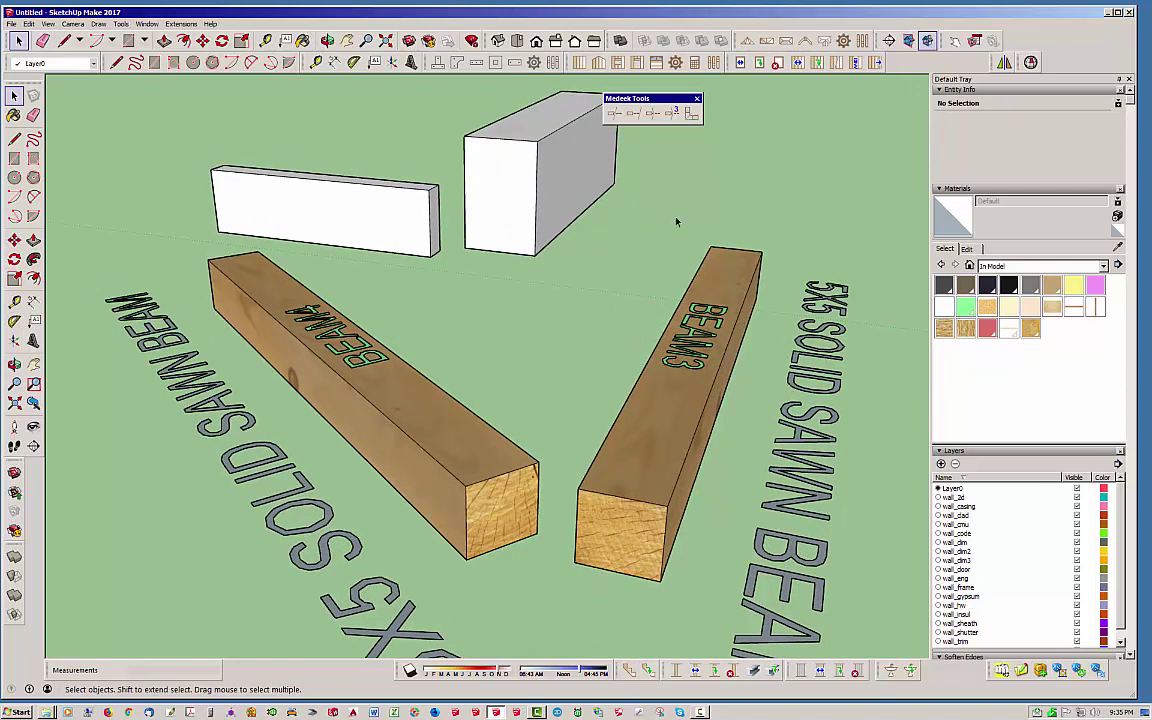
# Miter BEAM3 and BEAM4 by picking both end faces and their top edges, then orbit to inspect.
pyautogui.click(624, 113)
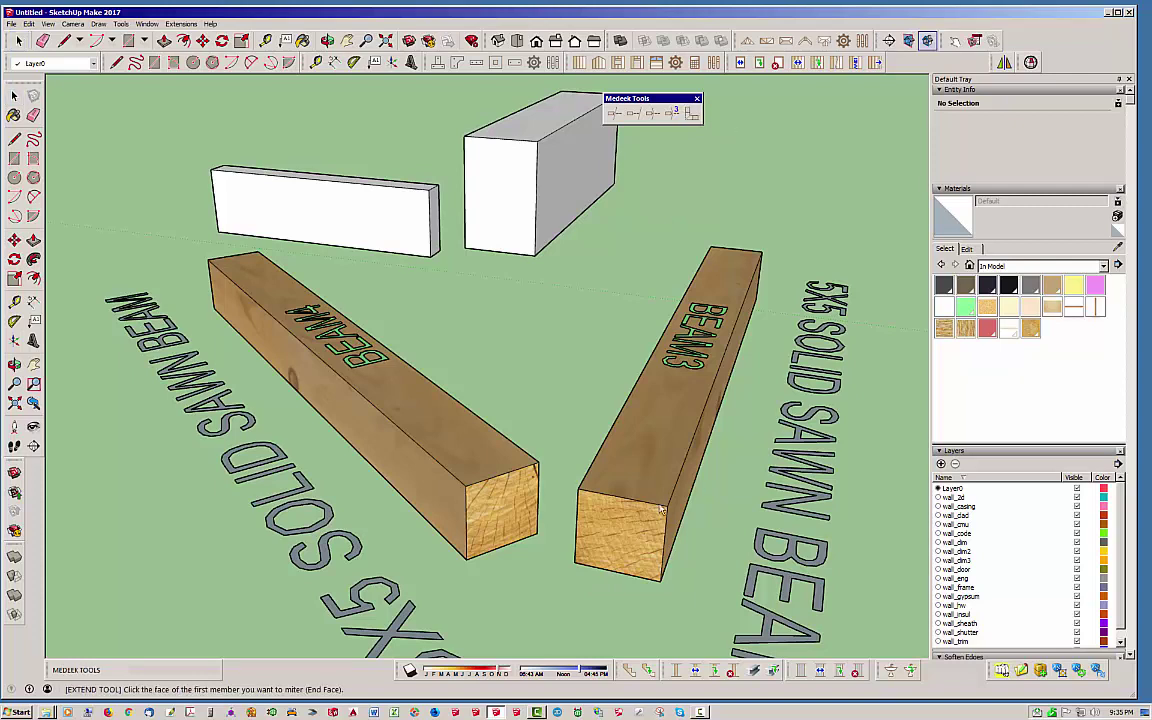
pyautogui.click(505, 521)
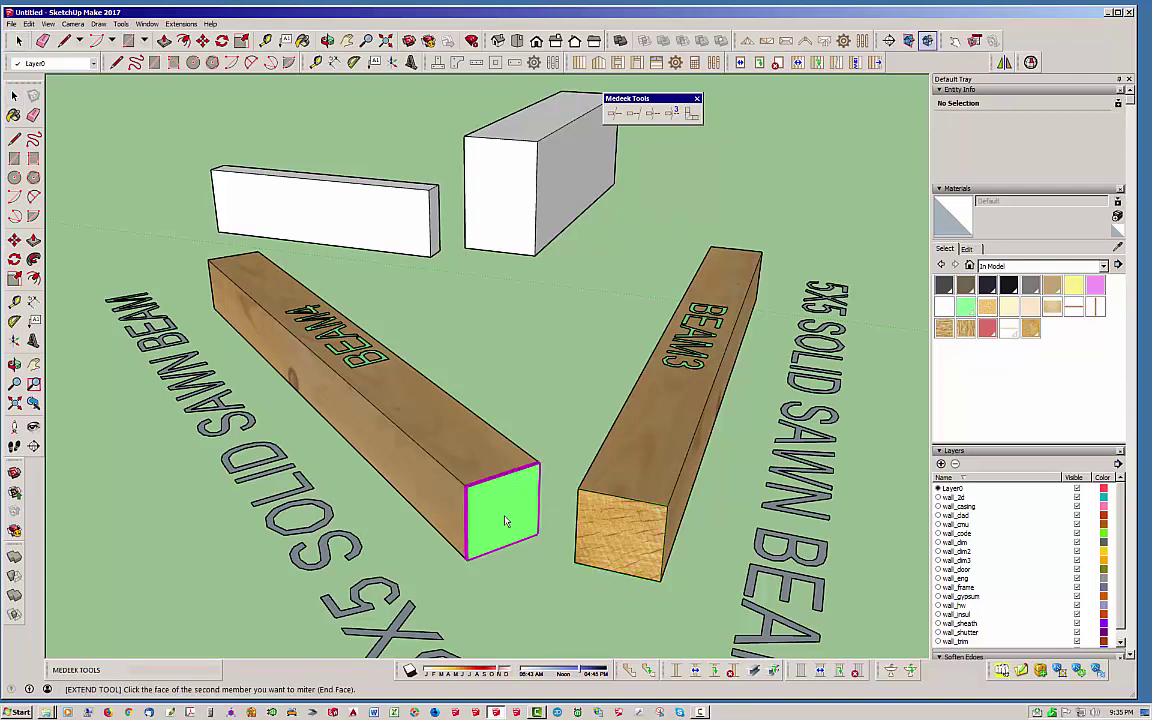
pyautogui.click(627, 521)
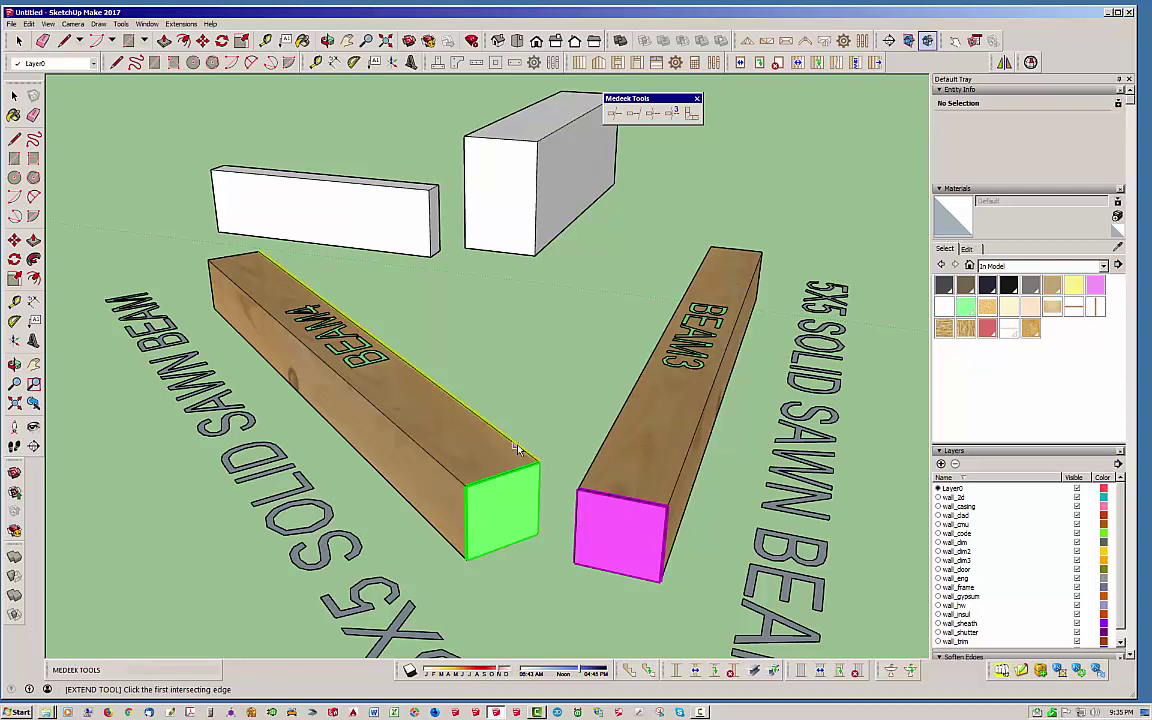
pyautogui.click(441, 470)
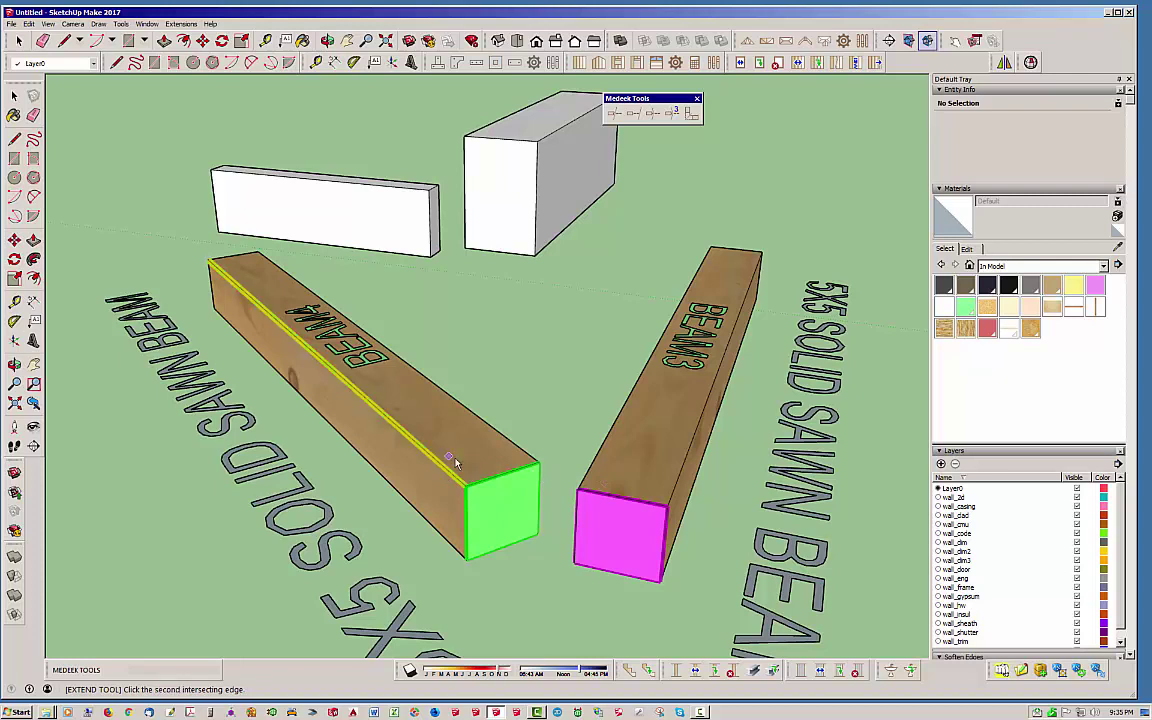
pyautogui.click(686, 468)
pyautogui.moveTo(681, 465); pyautogui.dragTo(548, 489, button='middle')
pyautogui.moveTo(470, 419); pyautogui.dragTo(505, 397, button='middle')
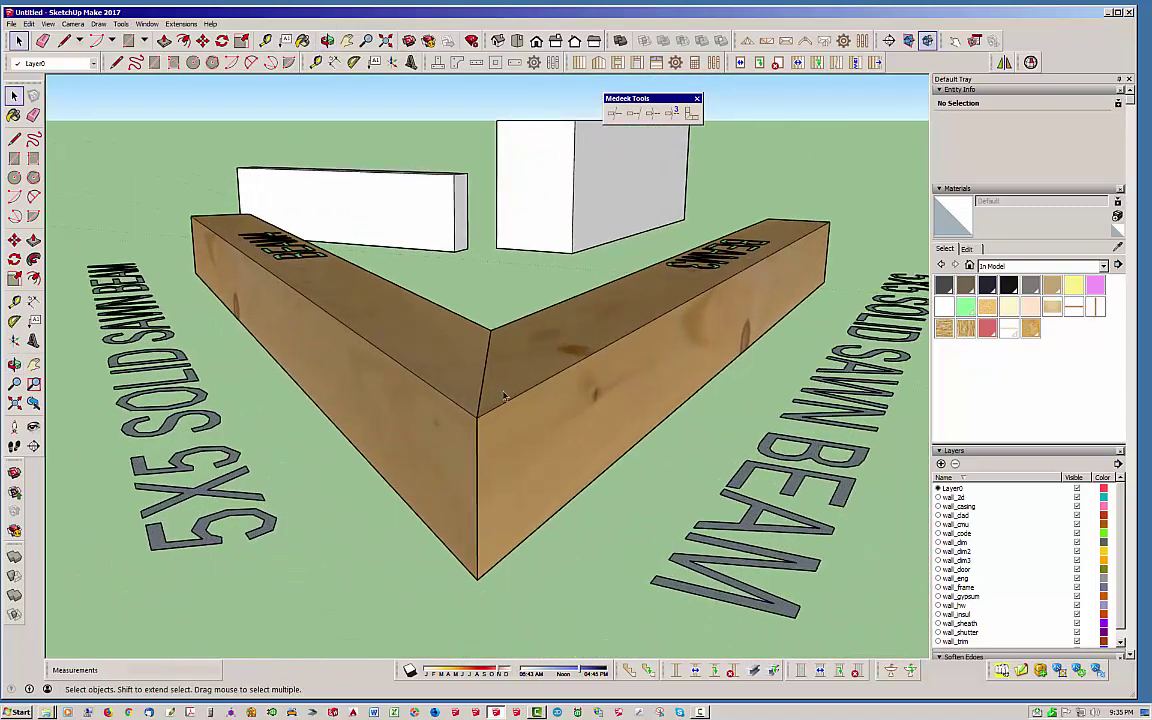
# Open the mitred beam assembly and inspect the right and left beams individually.
pyautogui.click(522, 376)
pyautogui.doubleClick(522, 375)
pyautogui.click(523, 374)
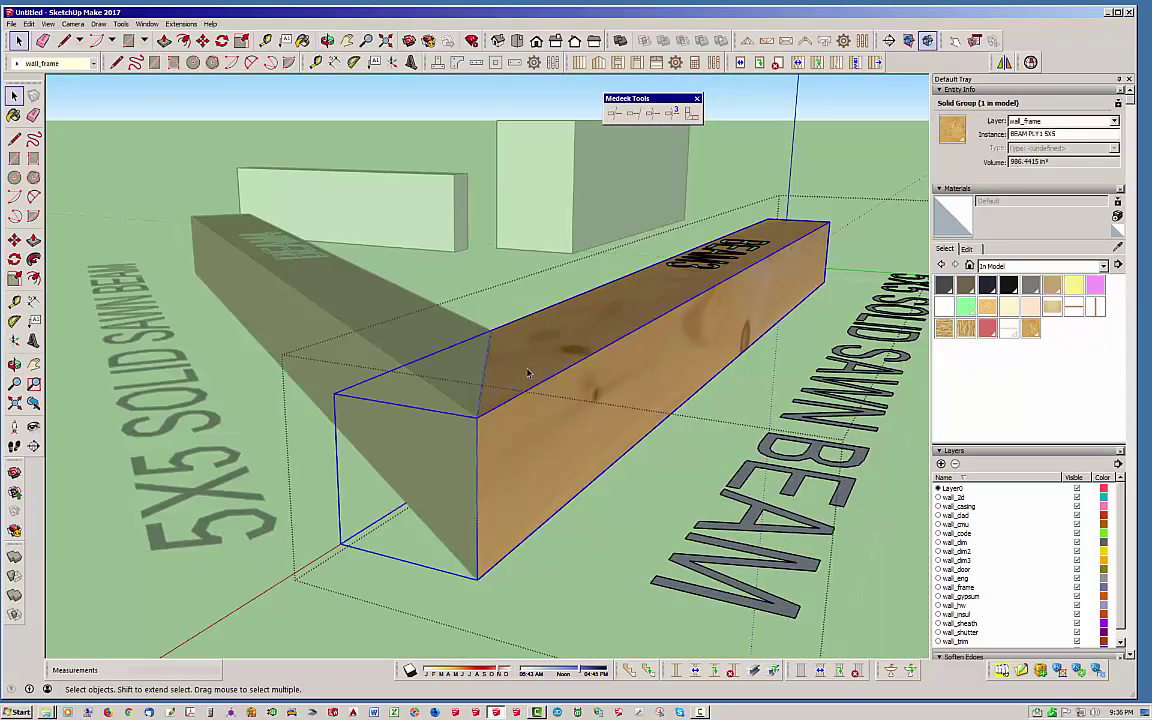
pyautogui.moveTo(529, 373); pyautogui.dragTo(540, 448, button='middle')
pyautogui.click(411, 193)
pyautogui.doubleClick(432, 290)
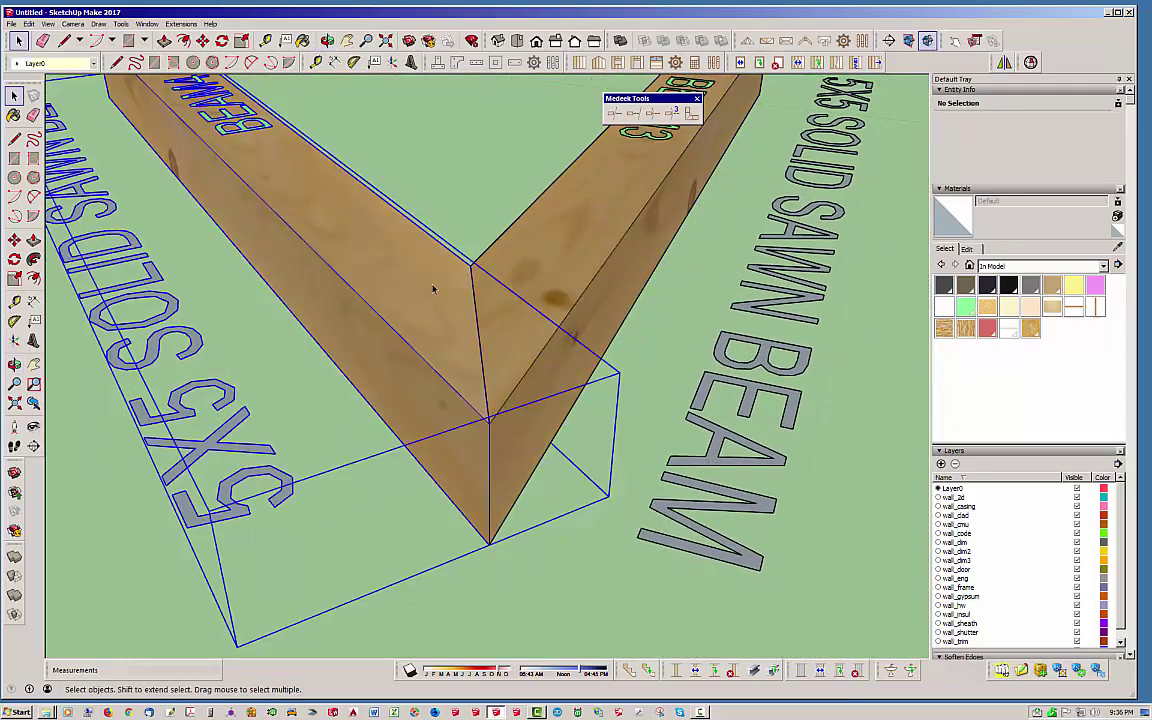
pyautogui.click(432, 290)
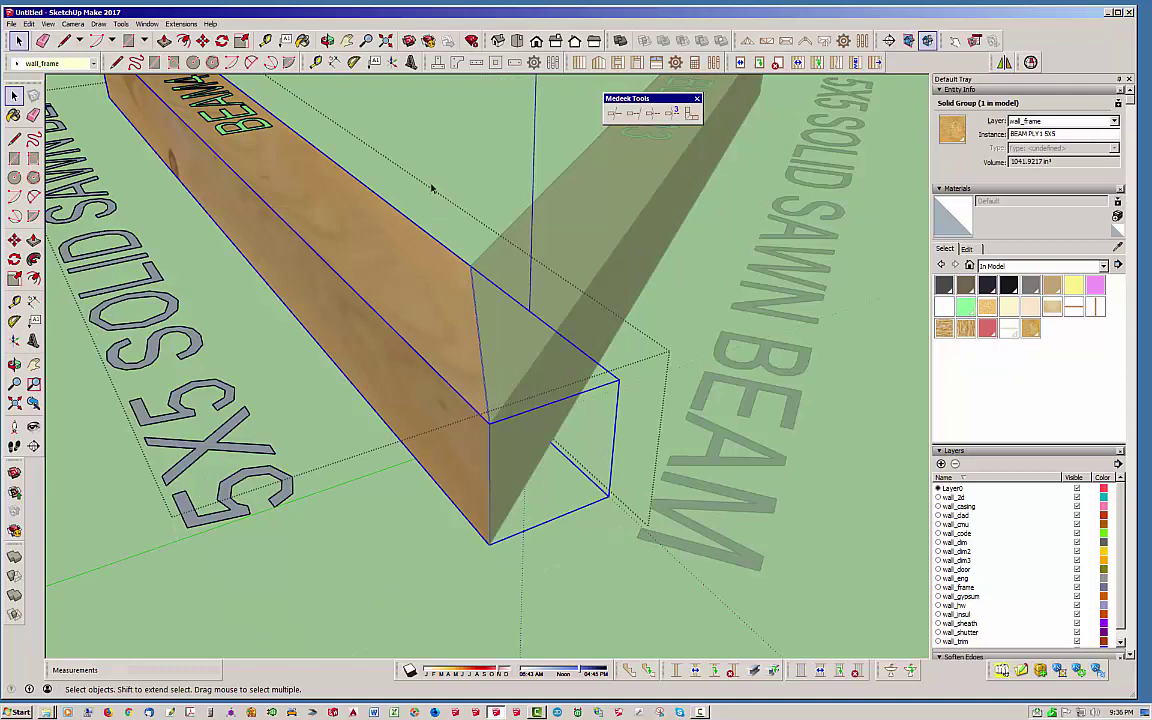
pyautogui.click(442, 159)
pyautogui.click(447, 294)
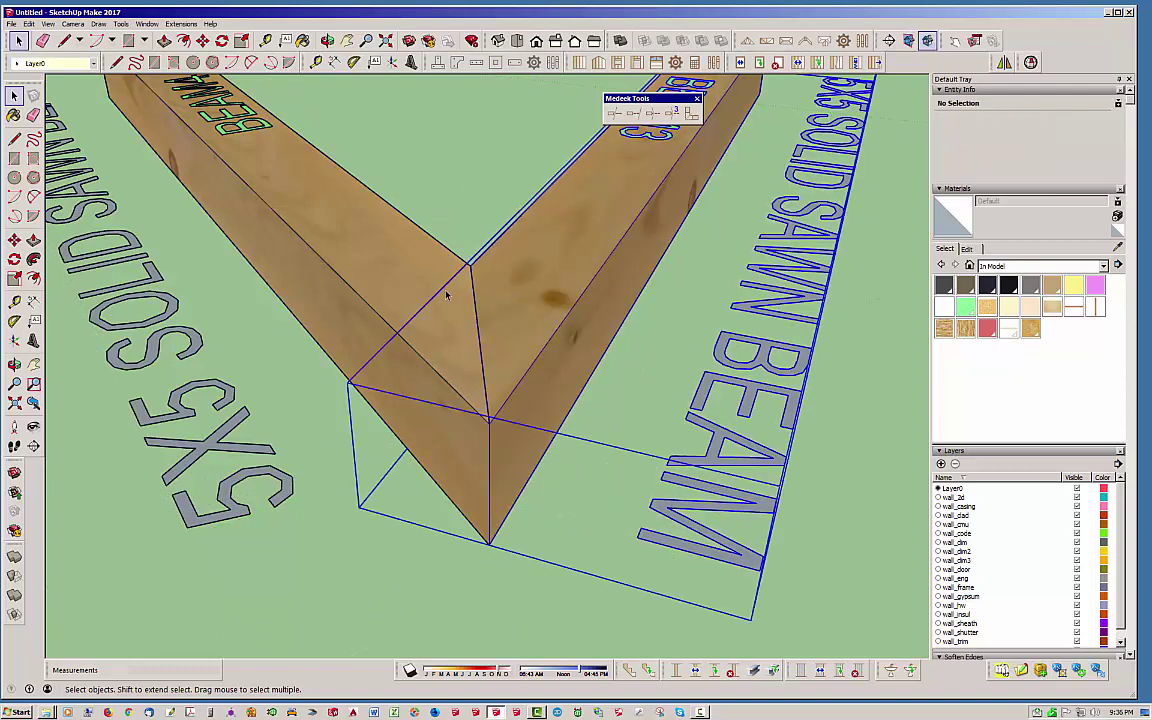
pyautogui.moveTo(447, 294); pyautogui.dragTo(403, 240, button='middle')
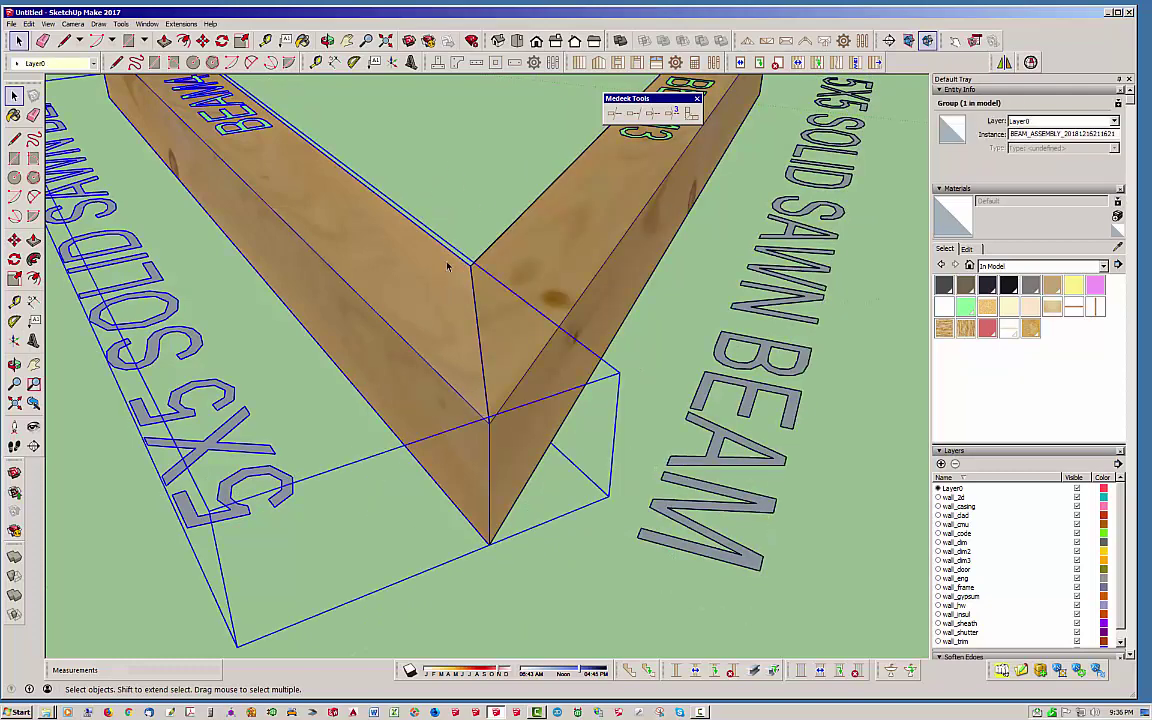
# Move a beam away from the corner, then orbit to view BEAM3's mitred end and the steel tubes.
pyautogui.click(203, 41)
pyautogui.click(588, 541)
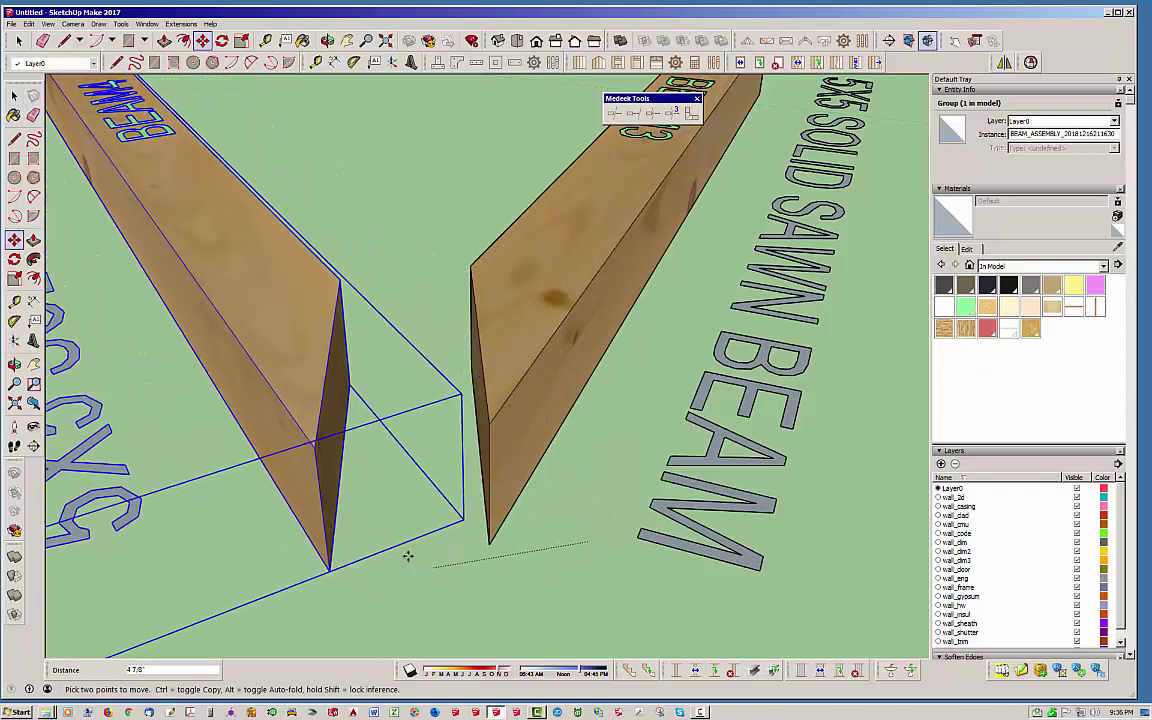
pyautogui.moveTo(373, 494); pyautogui.dragTo(491, 398, button='middle')
pyautogui.press('space')
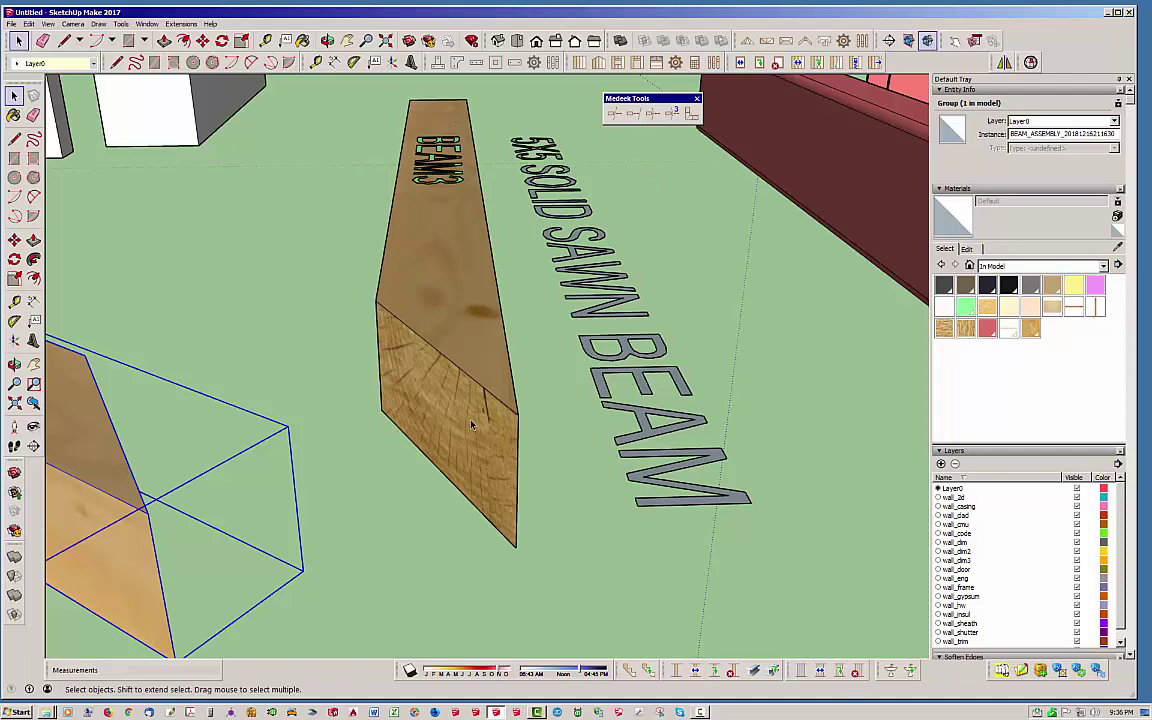
pyautogui.moveTo(443, 450); pyautogui.dragTo(350, 471, button='middle')
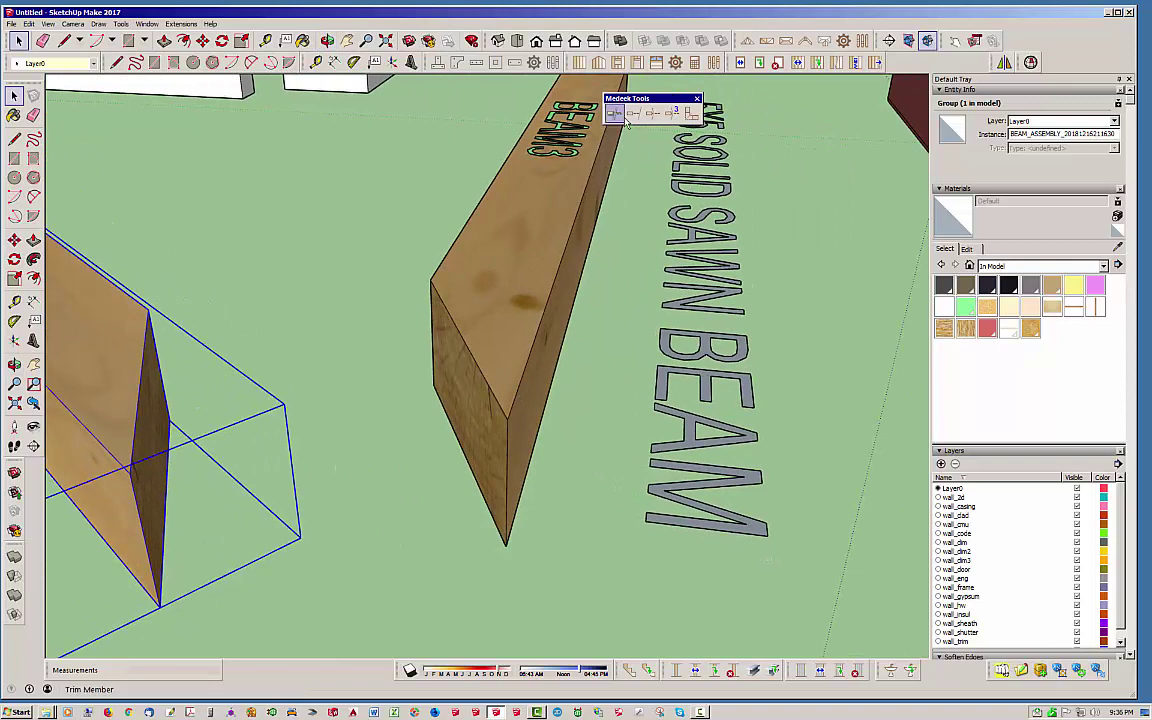
pyautogui.moveTo(473, 416); pyautogui.dragTo(374, 312, button='middle')
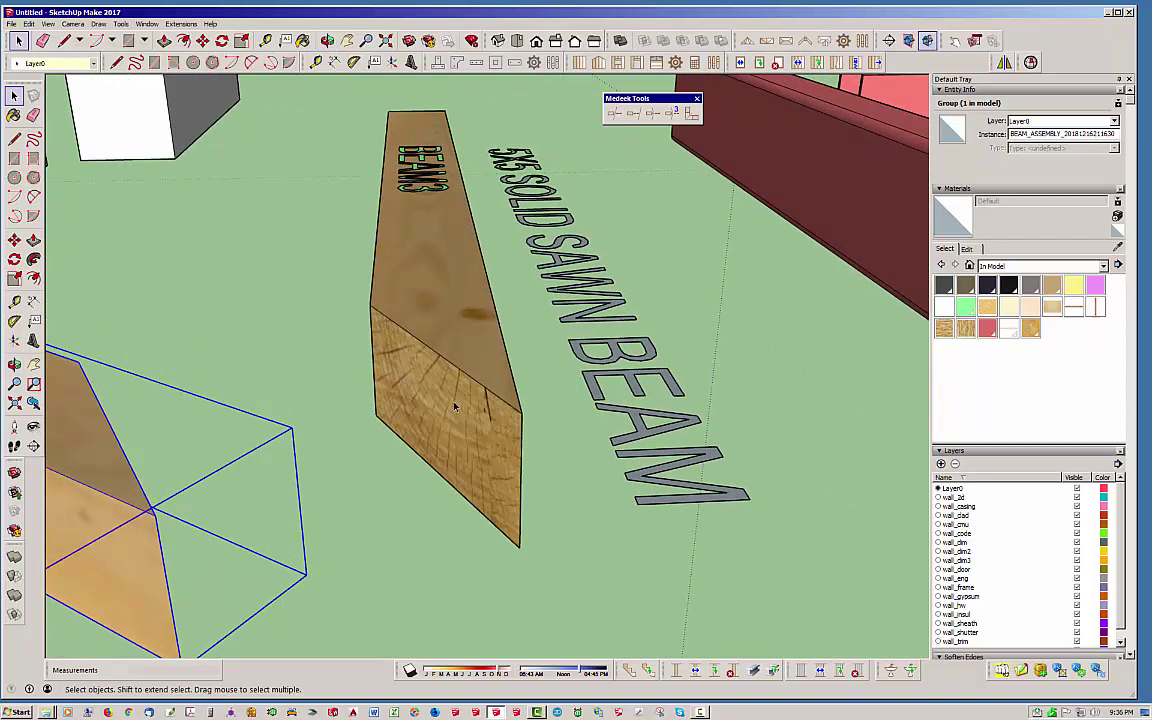
pyautogui.click(323, 281)
pyautogui.moveTo(334, 312); pyautogui.dragTo(290, 325, button='middle')
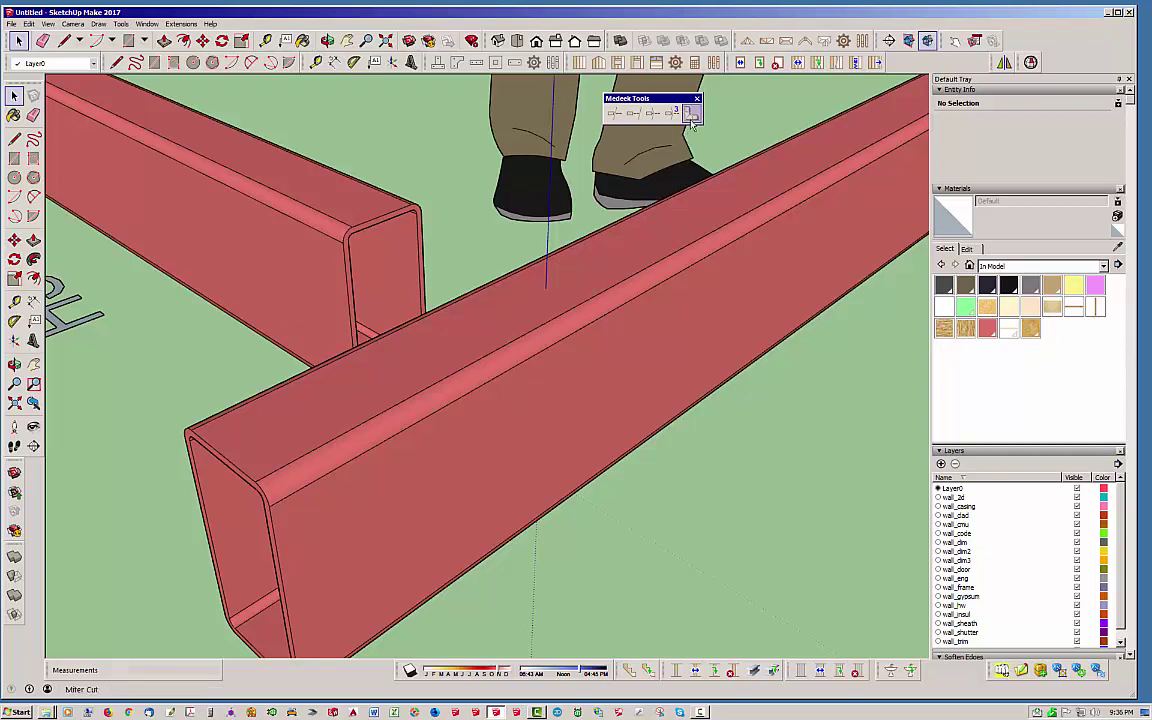
# Start Miter Cut and pick the left and right tube end faces as the two members.
pyautogui.click(614, 113)
pyautogui.scroll(2, 358, 217)
pyautogui.scroll(3, 358, 217)
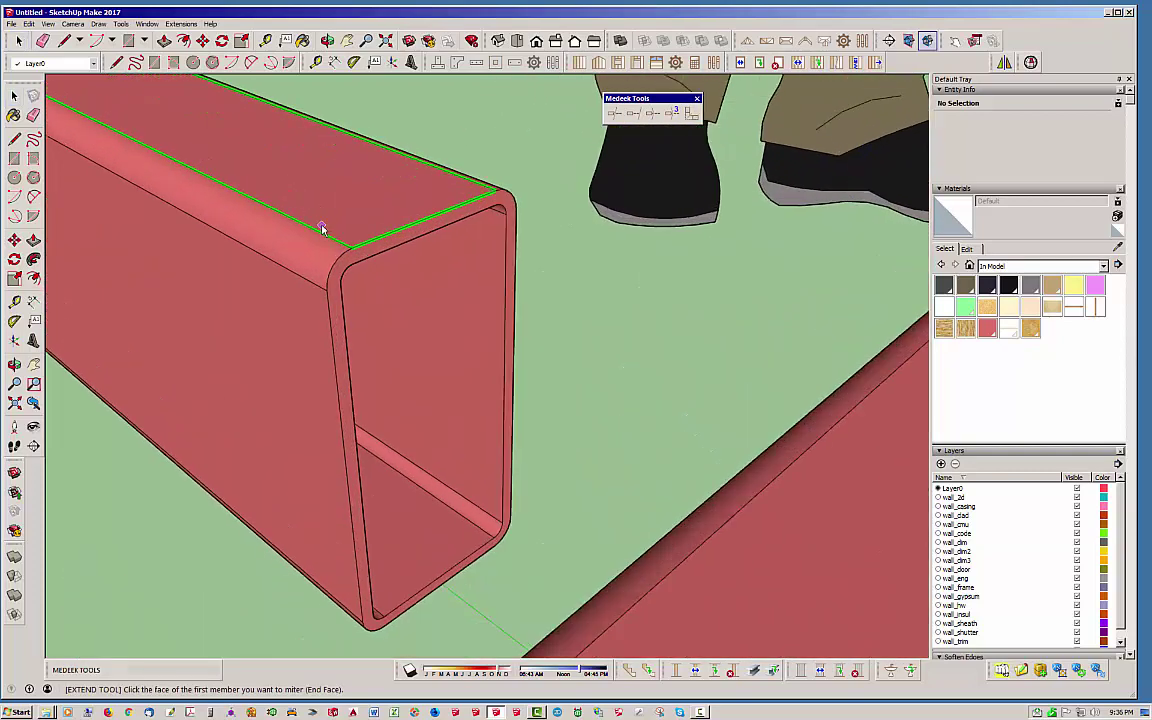
pyautogui.click(405, 243)
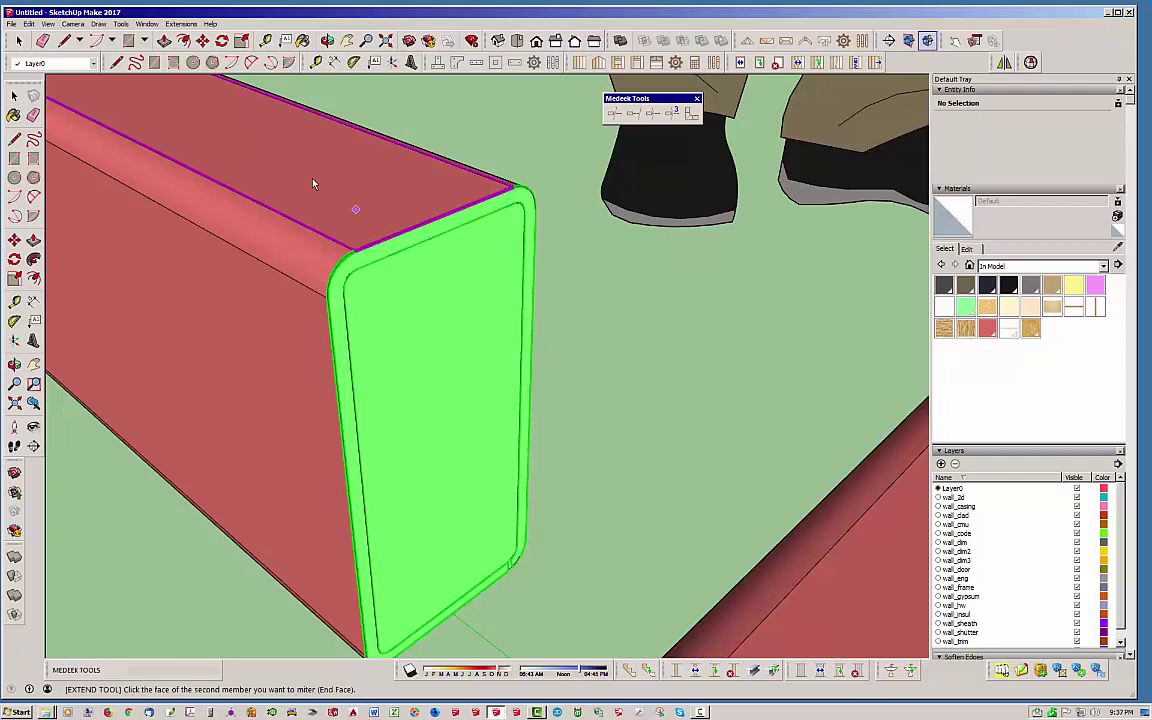
pyautogui.scroll(-3, 334, 162)
pyautogui.scroll(-3, 390, 309)
pyautogui.moveTo(390, 309); pyautogui.dragTo(599, 275, button='middle')
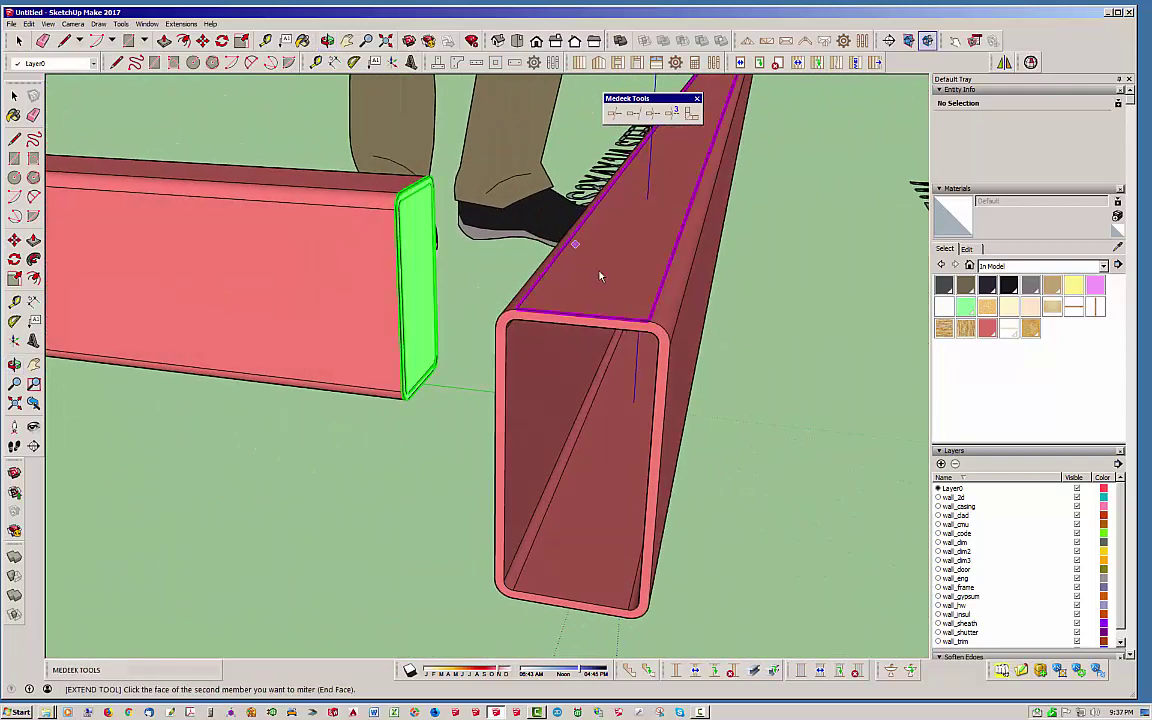
pyautogui.scroll(2, 590, 300)
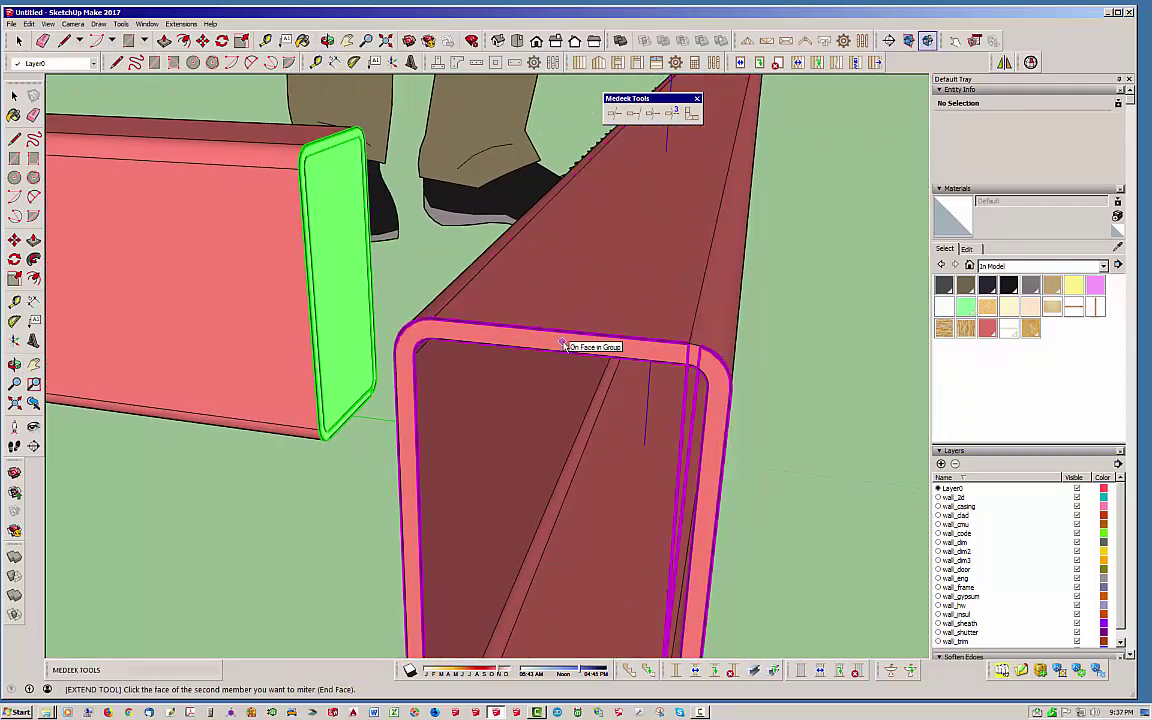
pyautogui.click(563, 345)
# Pick the right tube's top edge and the left tube's edge to complete the tube miter.
pyautogui.moveTo(457, 275); pyautogui.dragTo(502, 231, button='middle')
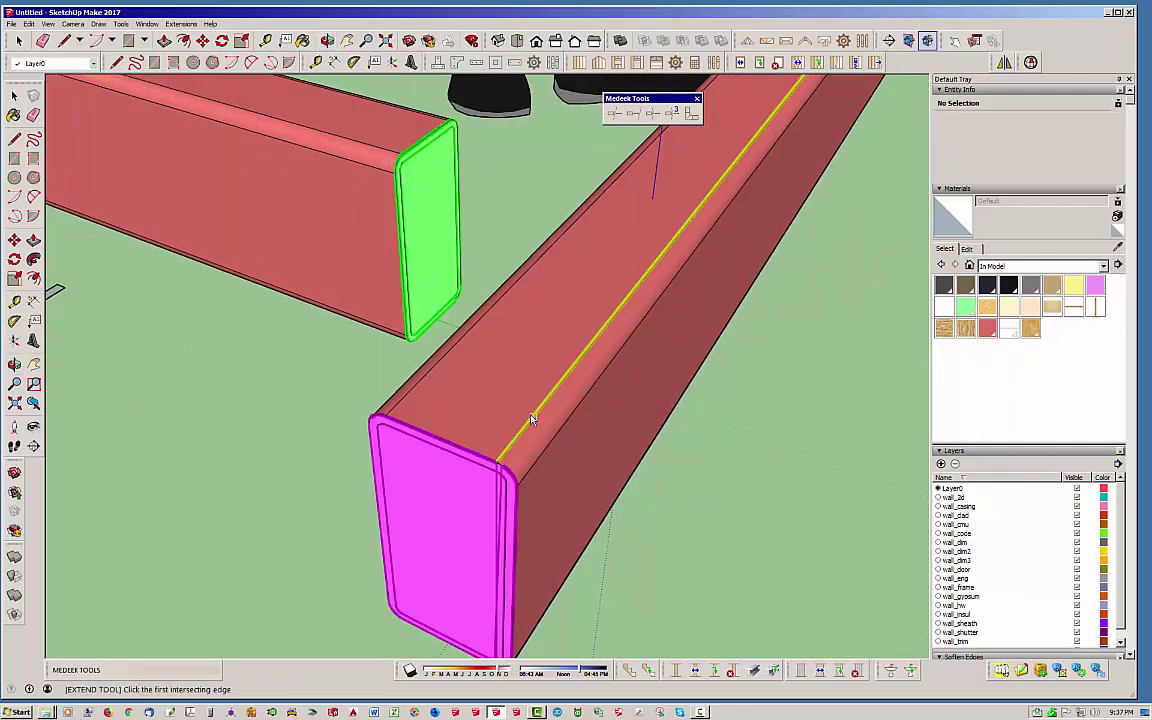
pyautogui.scroll(3, 538, 418)
pyautogui.scroll(2, 533, 425)
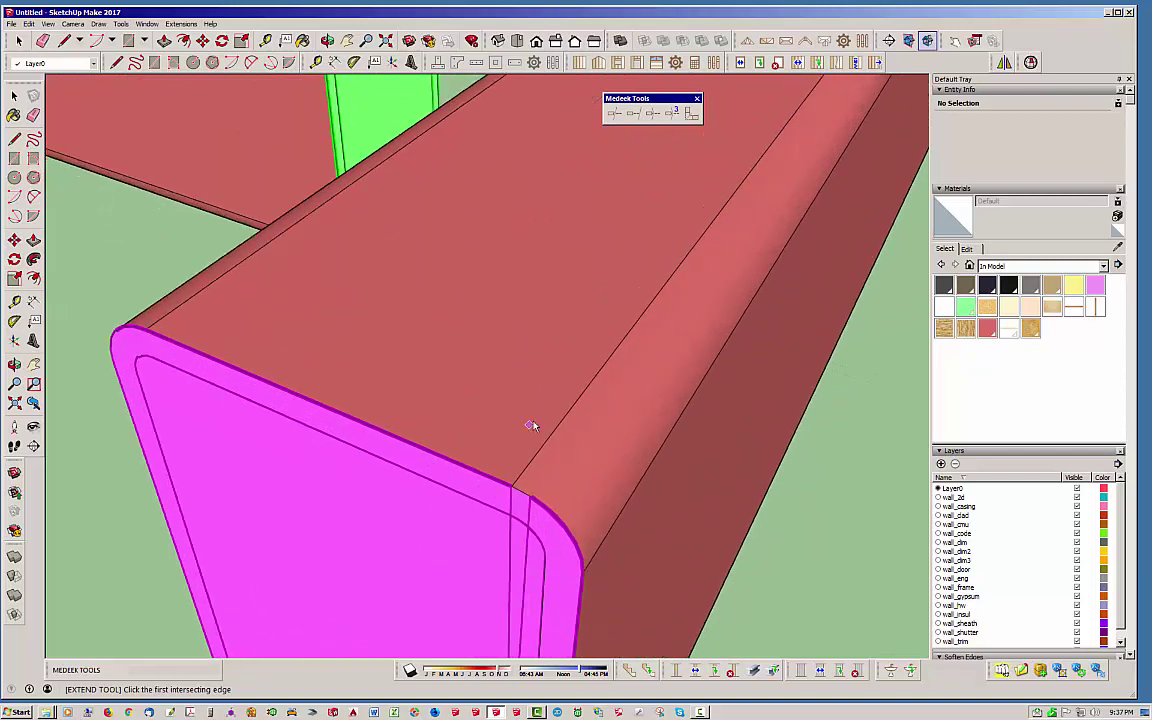
pyautogui.click(551, 438)
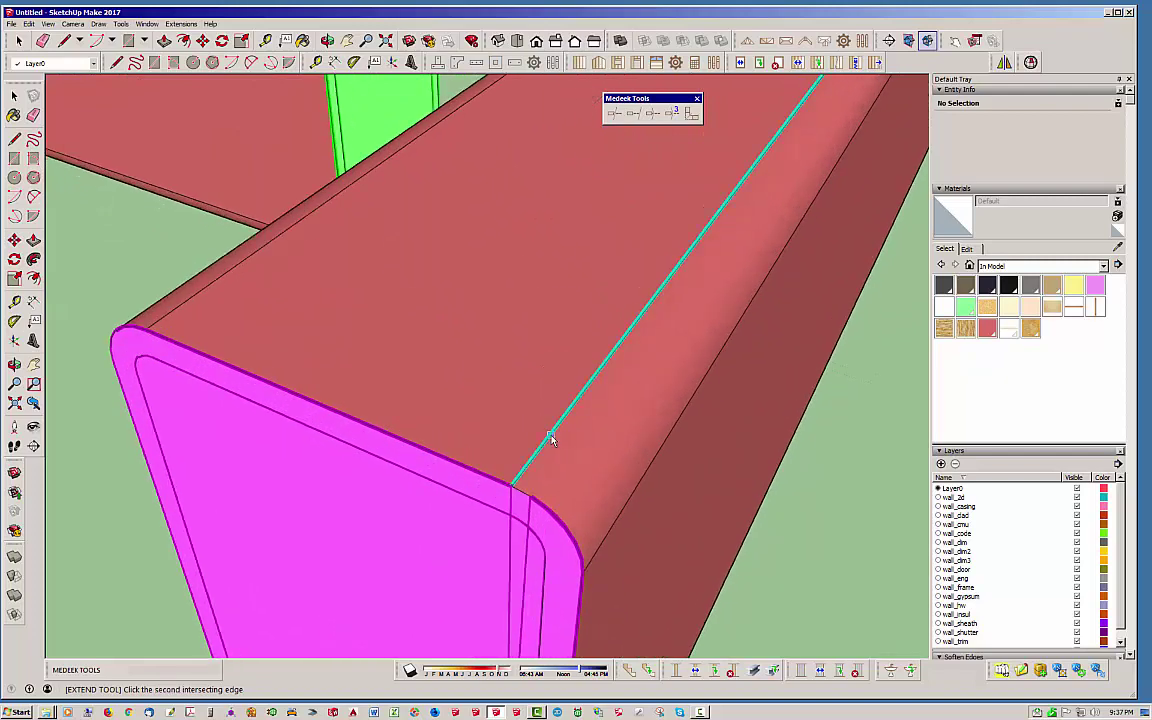
pyautogui.scroll(-4, 661, 455)
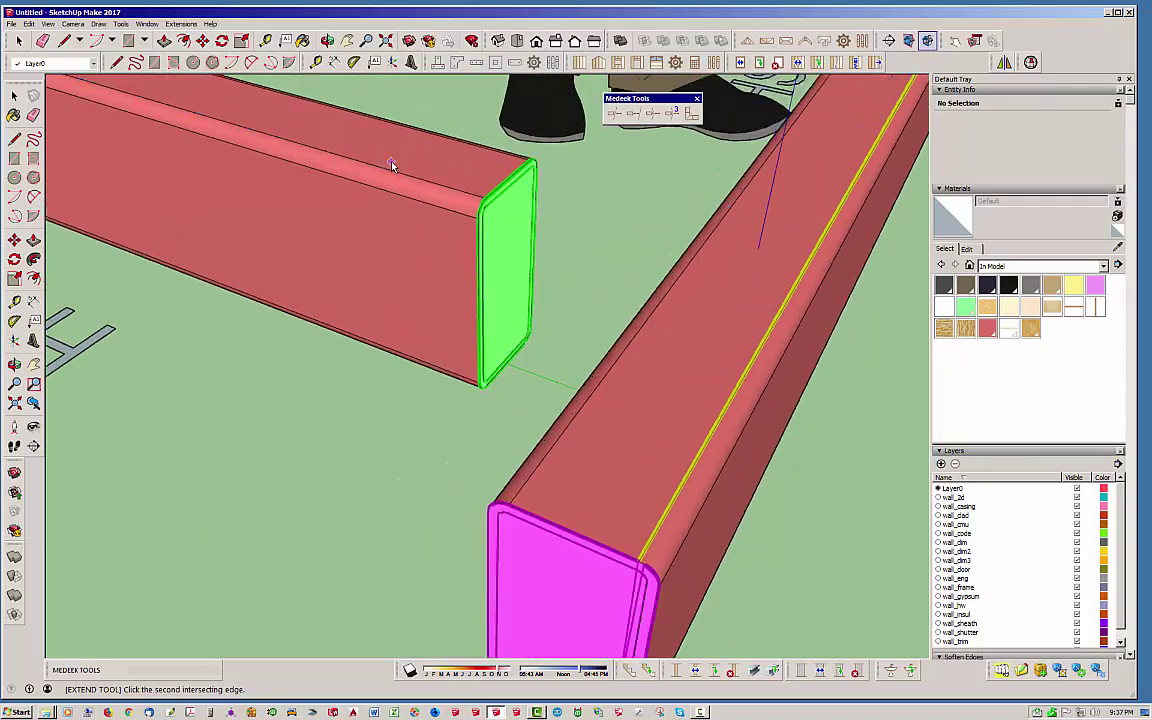
pyautogui.scroll(6, 505, 190)
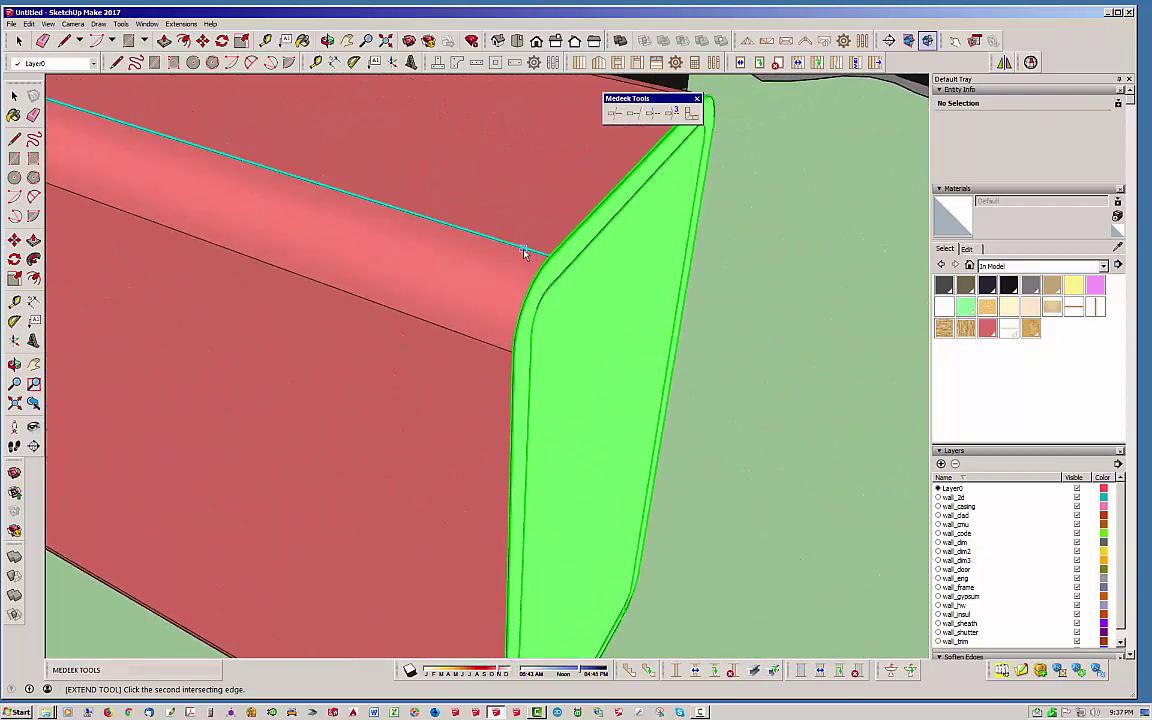
pyautogui.click(524, 252)
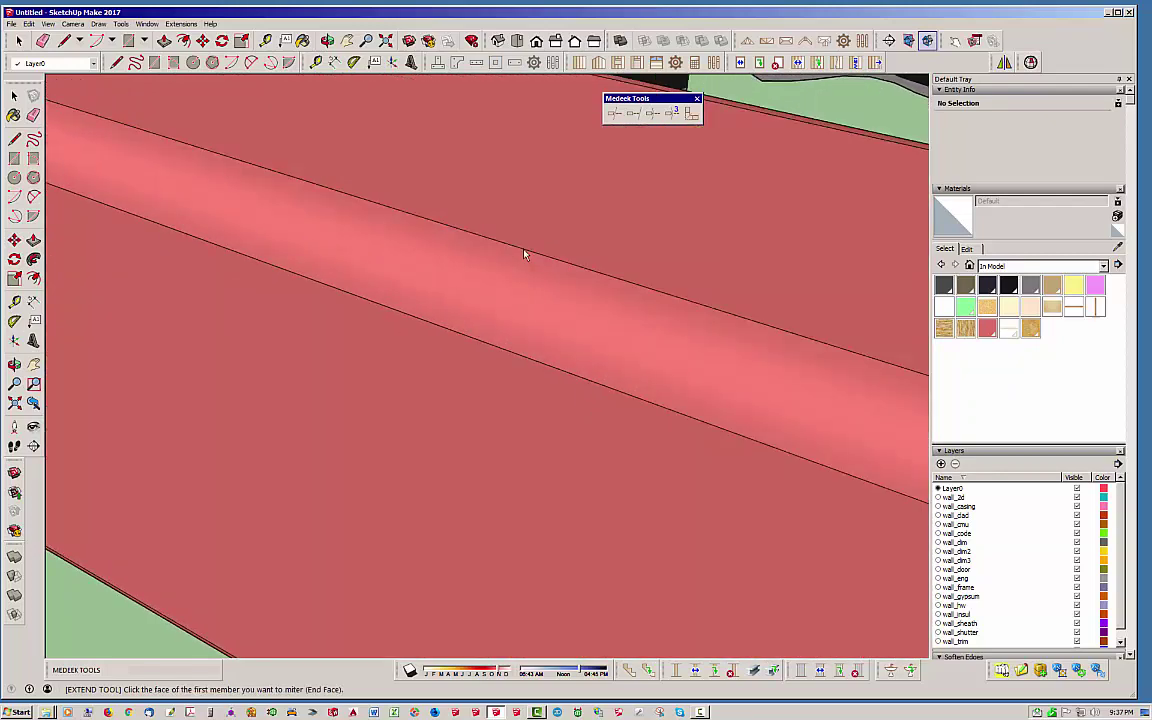
pyautogui.scroll(-6, 393, 267)
pyautogui.scroll(-5, 170, 190)
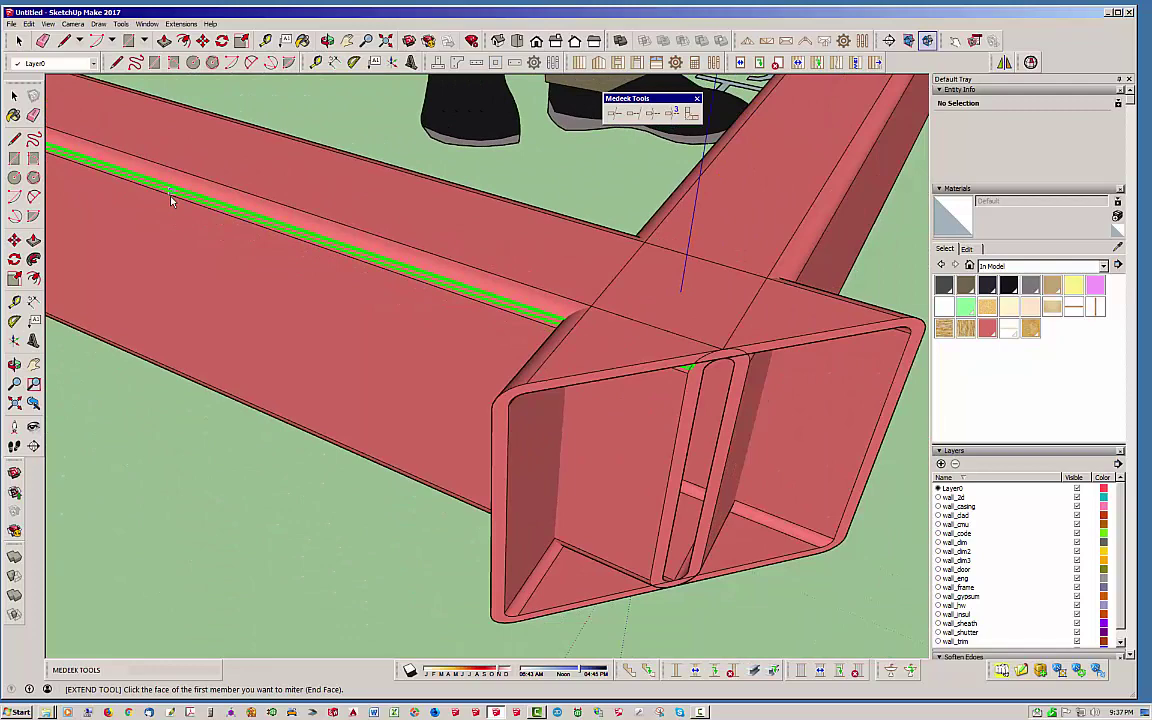
# Orbit and zoom in to look into the hollow end of the mitred tube.
pyautogui.moveTo(424, 249); pyautogui.dragTo(350, 276, button='middle')
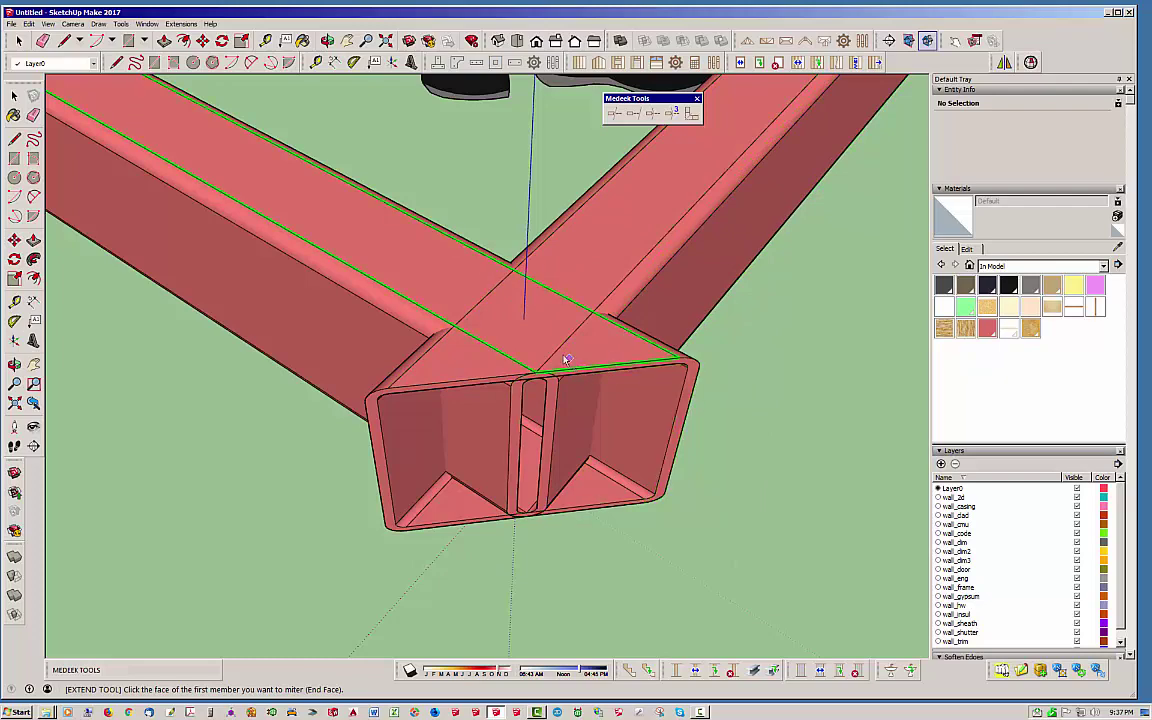
pyautogui.scroll(3, 340, 415)
pyautogui.scroll(2, 738, 426)
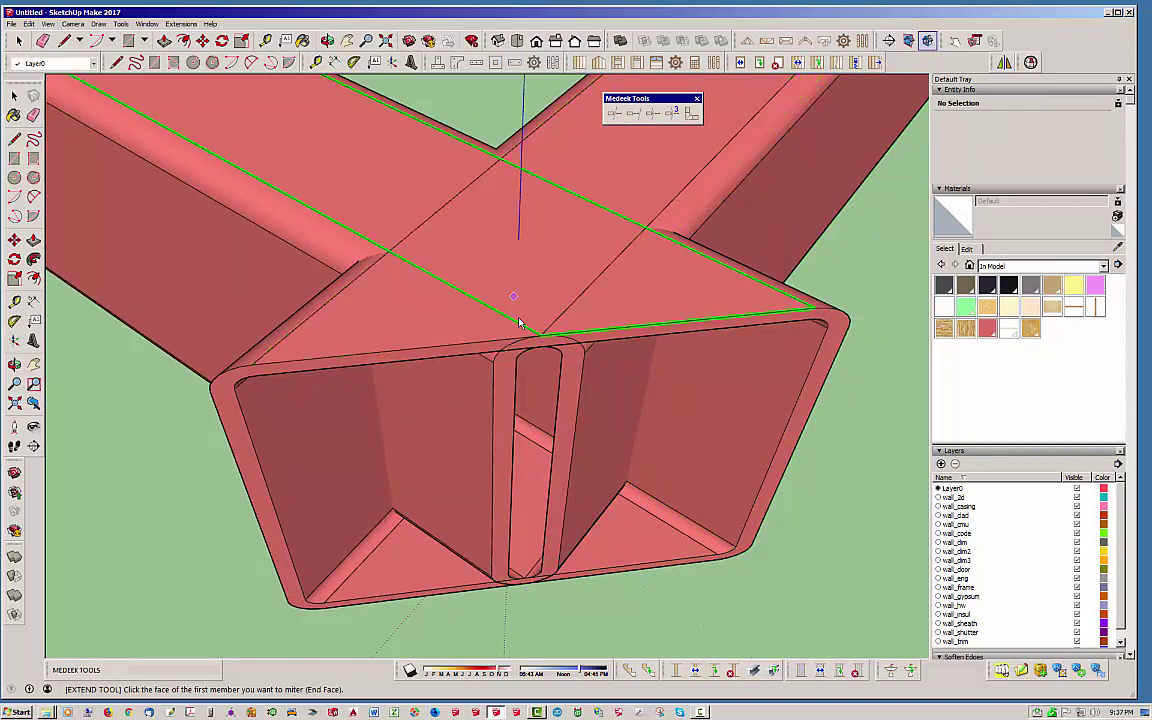
# Re-miter the red tubes by picking both end faces, then the two intersecting edges.
pyautogui.click(833, 322)
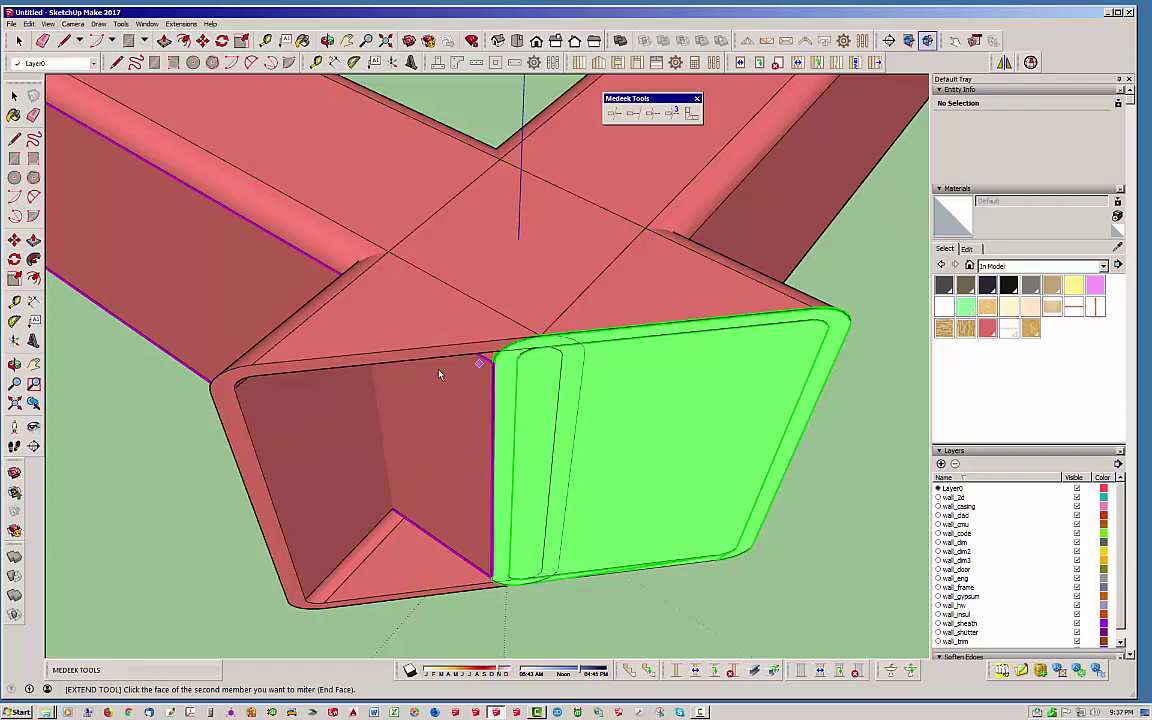
pyautogui.click(234, 383)
pyautogui.moveTo(234, 383); pyautogui.dragTo(536, 242, button='middle')
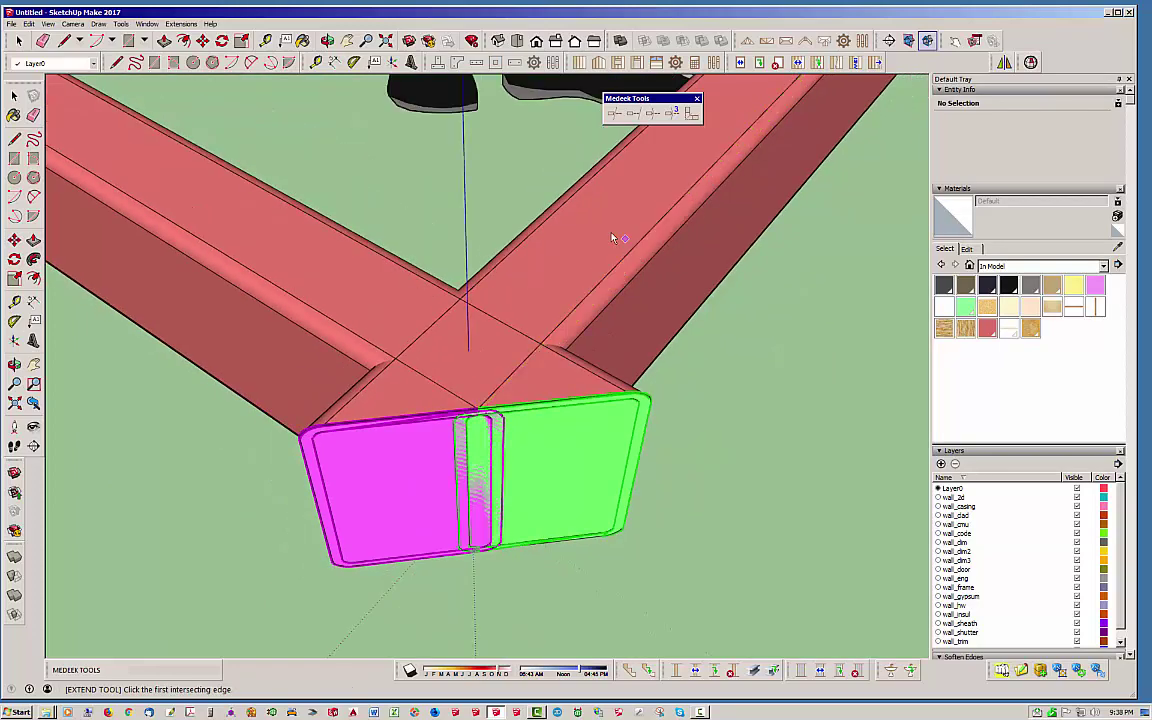
pyautogui.scroll(5, 612, 240)
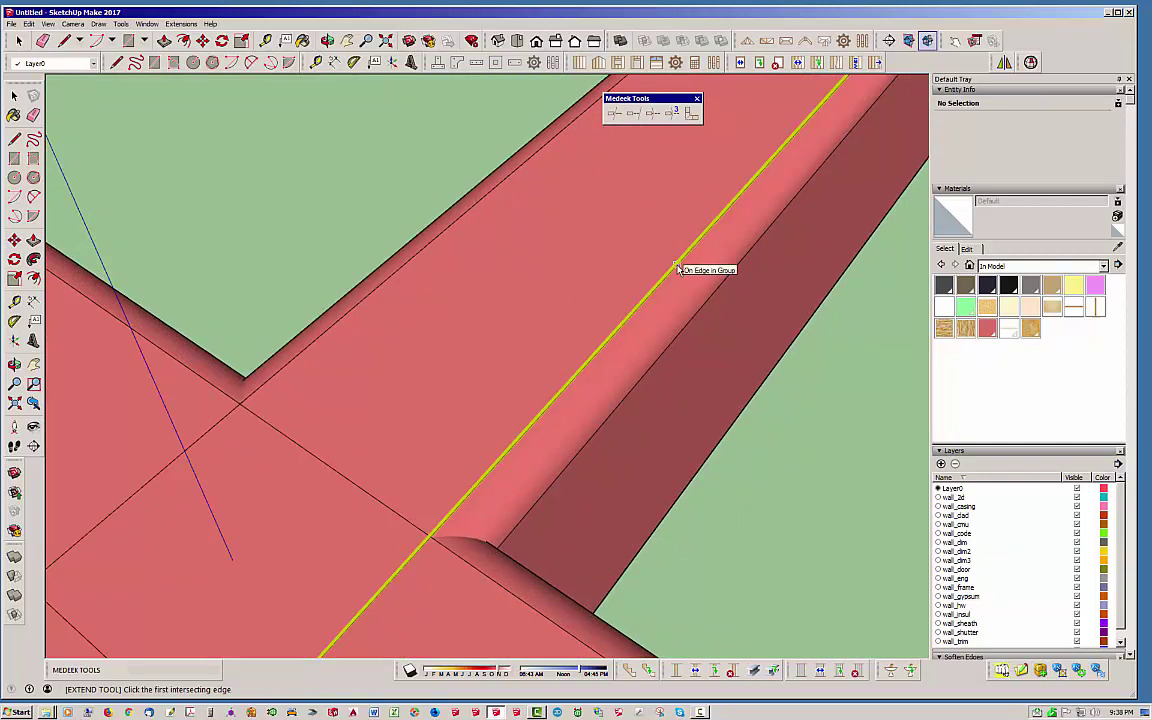
pyautogui.click(677, 268)
pyautogui.scroll(-5, 676, 275)
pyautogui.scroll(2, 810, 398)
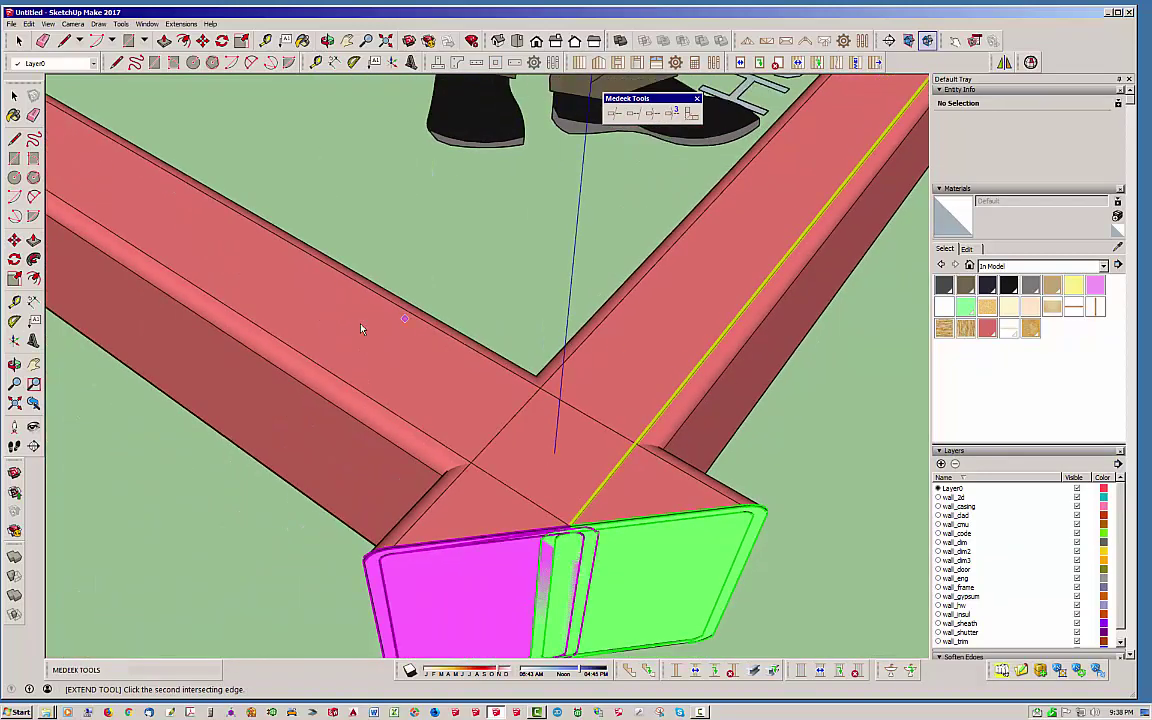
pyautogui.scroll(4, 298, 301)
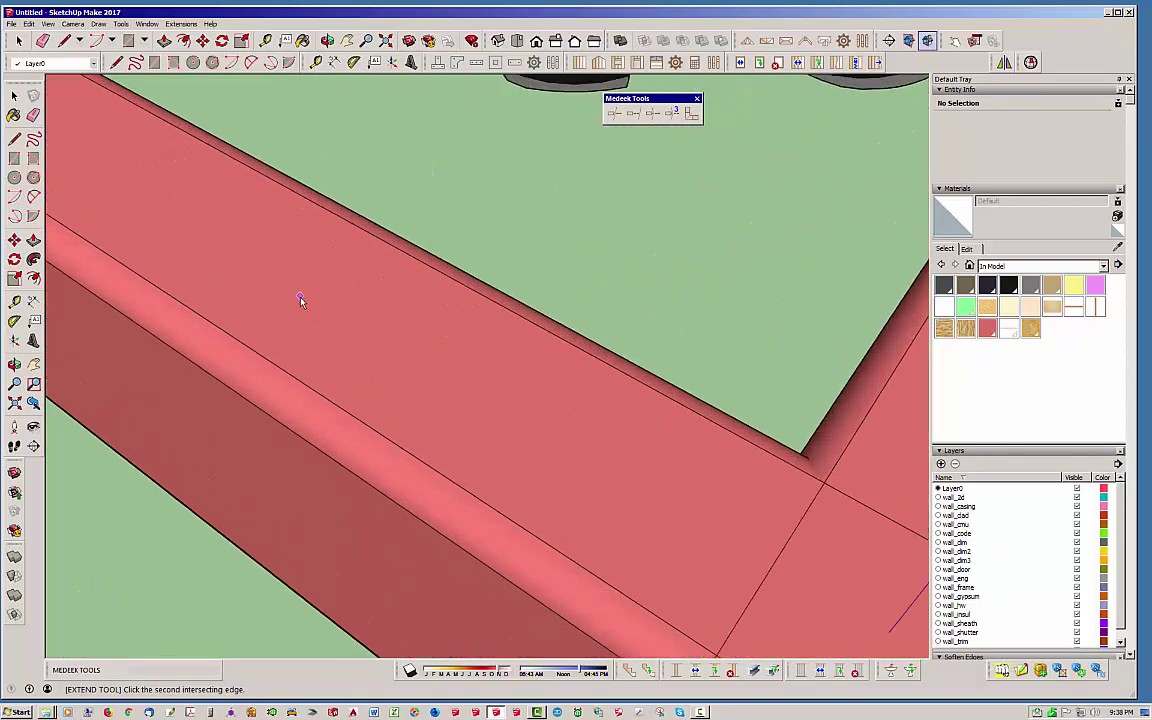
pyautogui.moveTo(398, 329); pyautogui.dragTo(638, 393, button='middle')
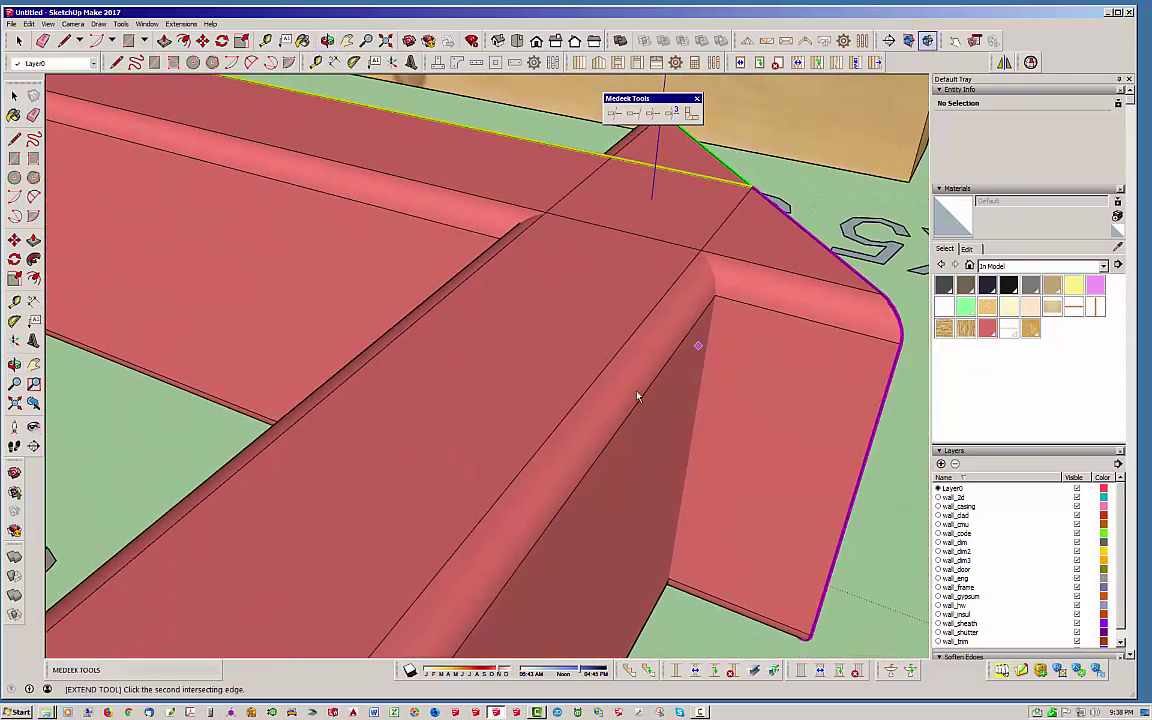
pyautogui.click(516, 483)
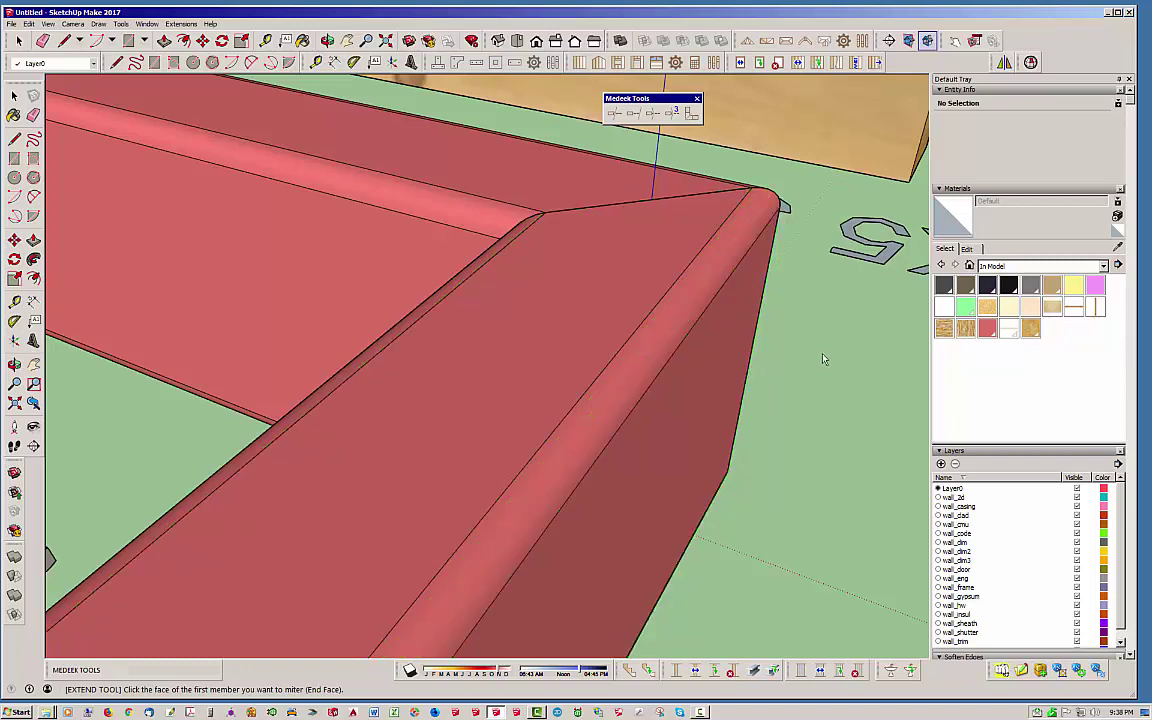
# Move the left tube group 3 3/8" away from the mitered corner.
pyautogui.press('space')
pyautogui.moveTo(823, 357); pyautogui.dragTo(707, 380, button='middle')
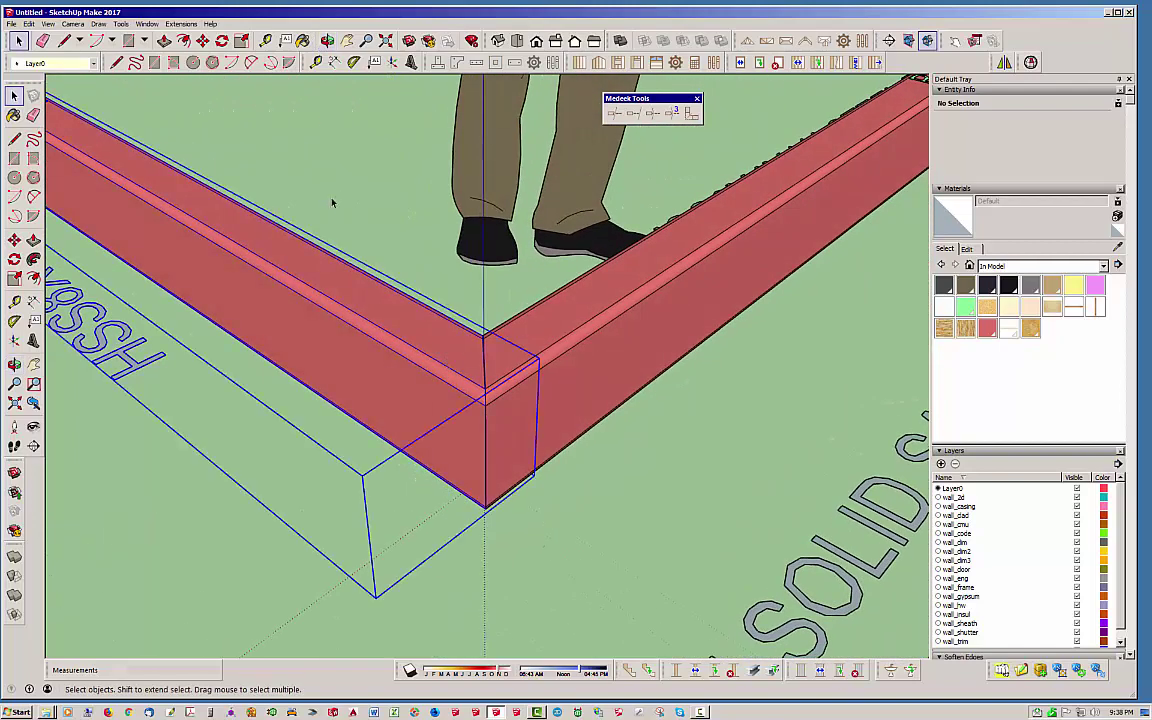
pyautogui.click(333, 203)
pyautogui.click(202, 40)
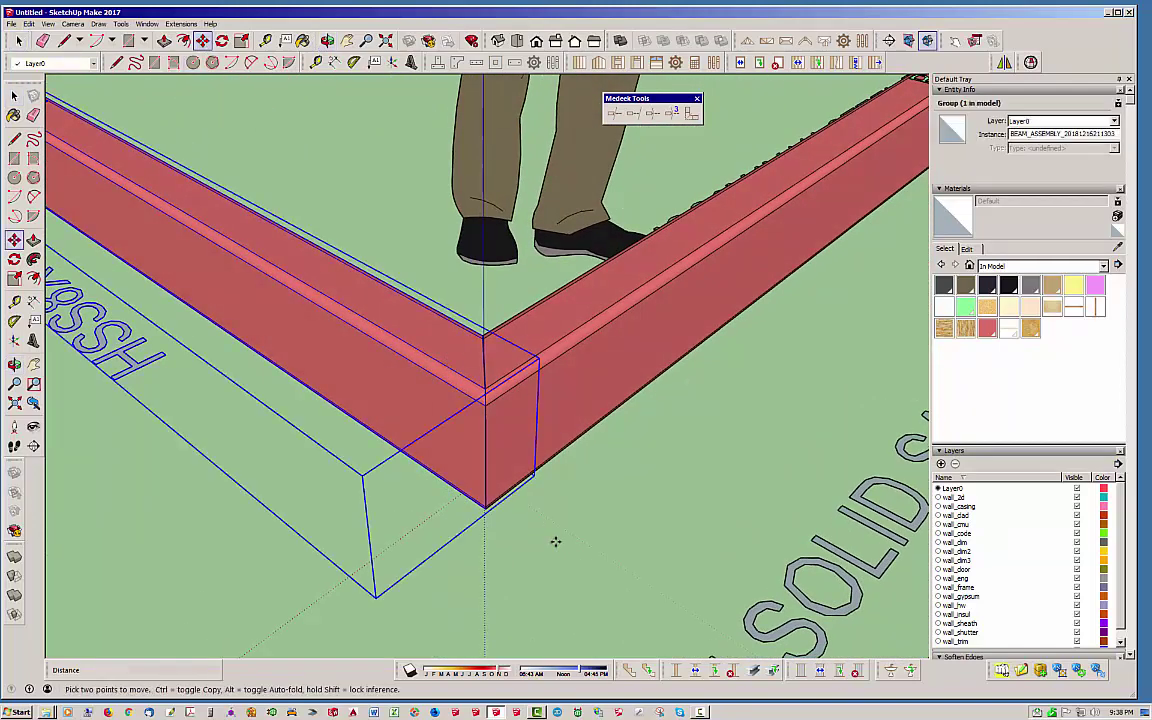
pyautogui.click(548, 535)
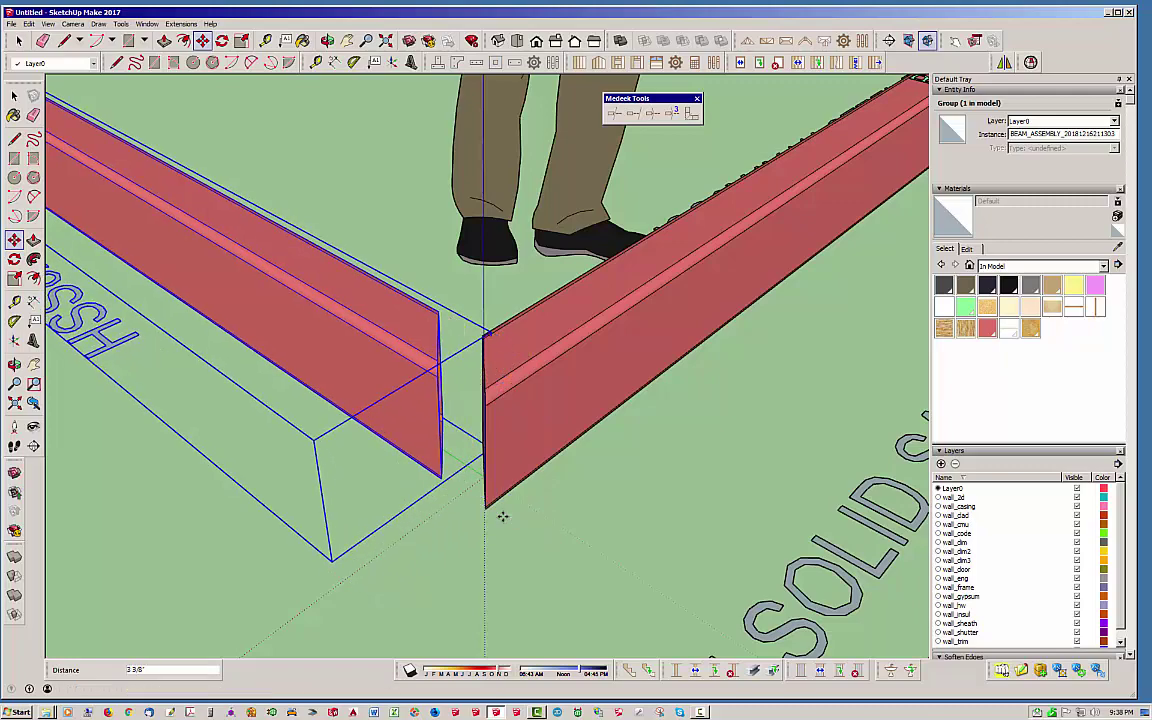
pyautogui.moveTo(502, 516); pyautogui.dragTo(145, 96, button='middle')
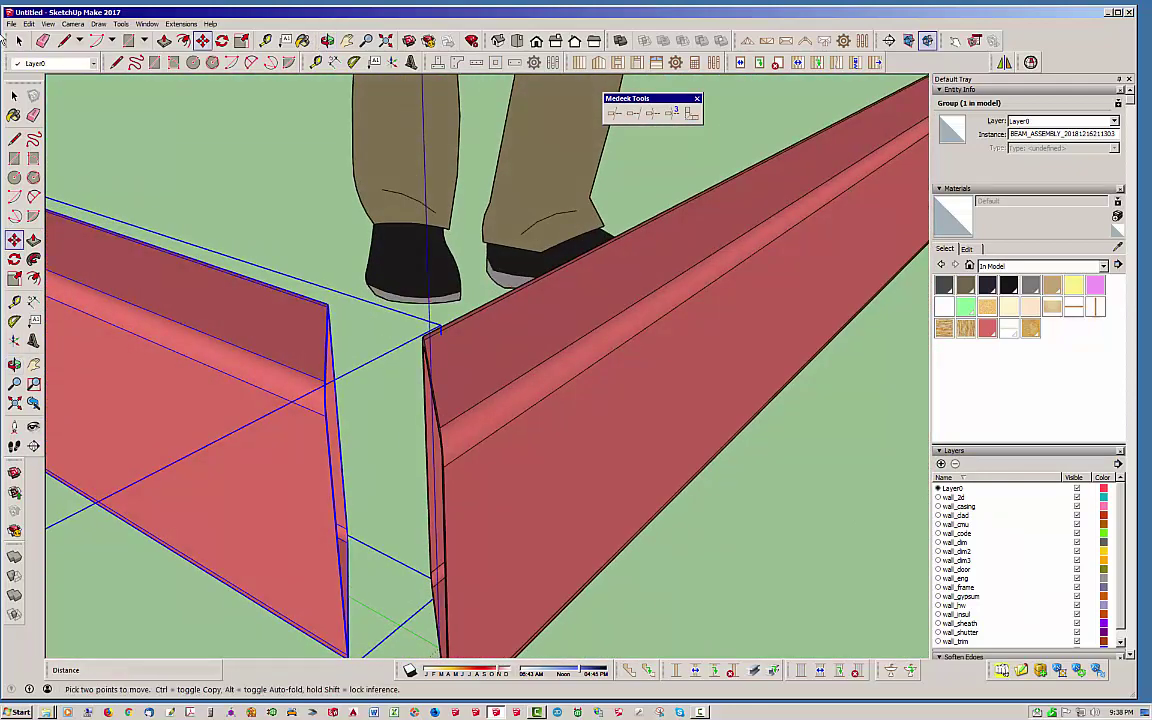
# Open the right and left tube groups to inspect each mitered end up close.
pyautogui.click(20, 41)
pyautogui.doubleClick(478, 337)
pyautogui.click(478, 340)
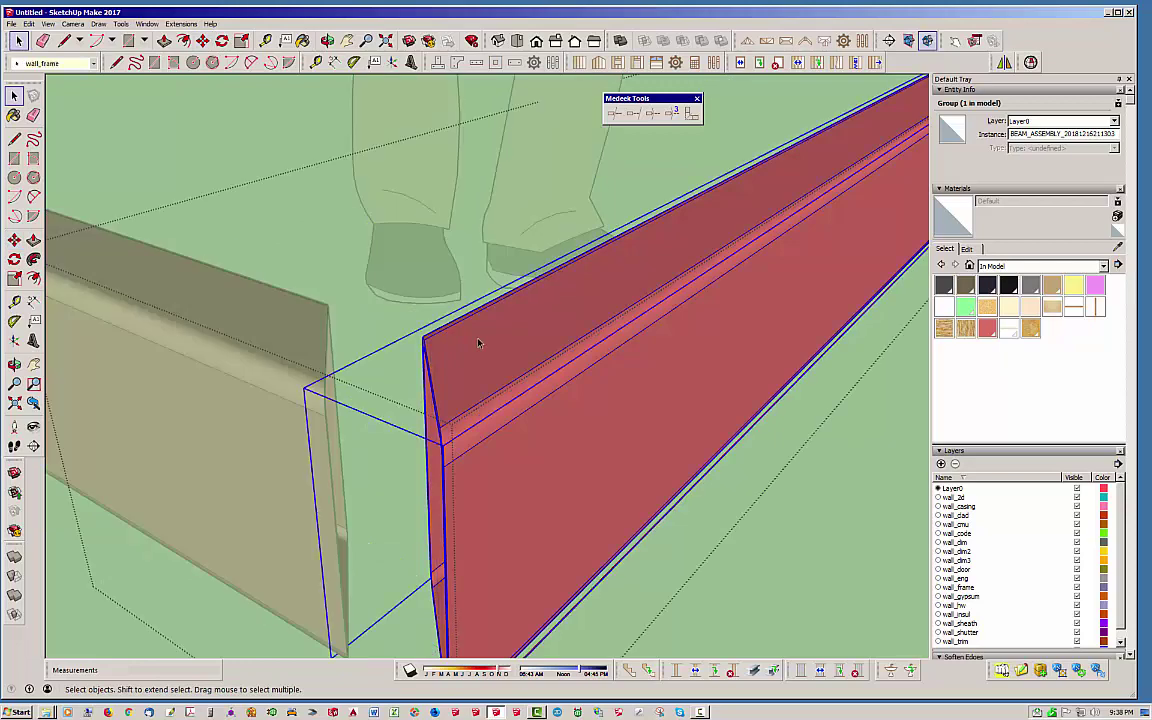
pyautogui.click(291, 236)
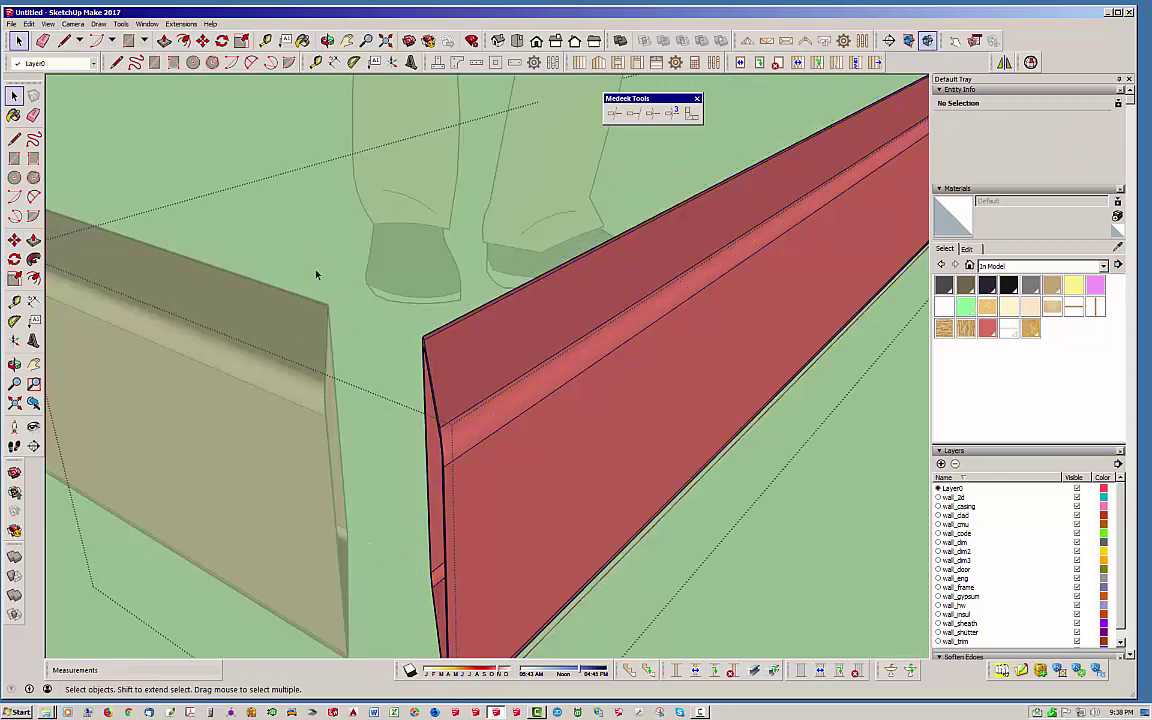
pyautogui.click(290, 335)
pyautogui.doubleClick(291, 337)
pyautogui.click(291, 337)
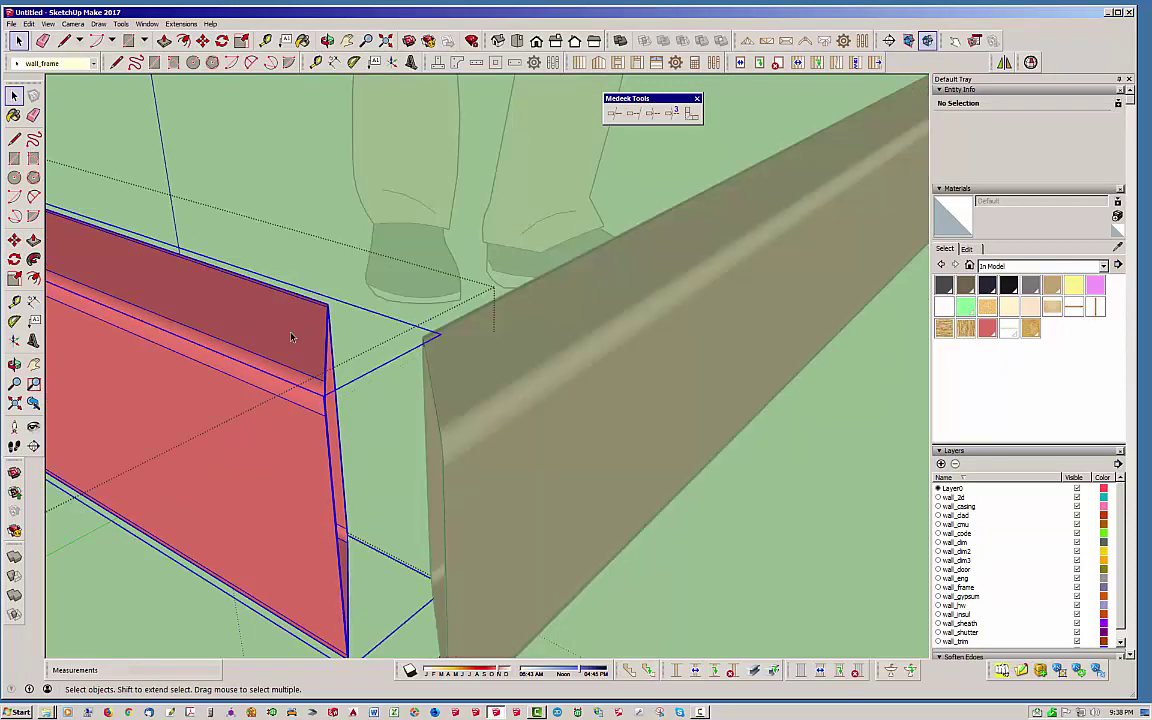
pyautogui.moveTo(309, 210); pyautogui.dragTo(440, 410, button='middle')
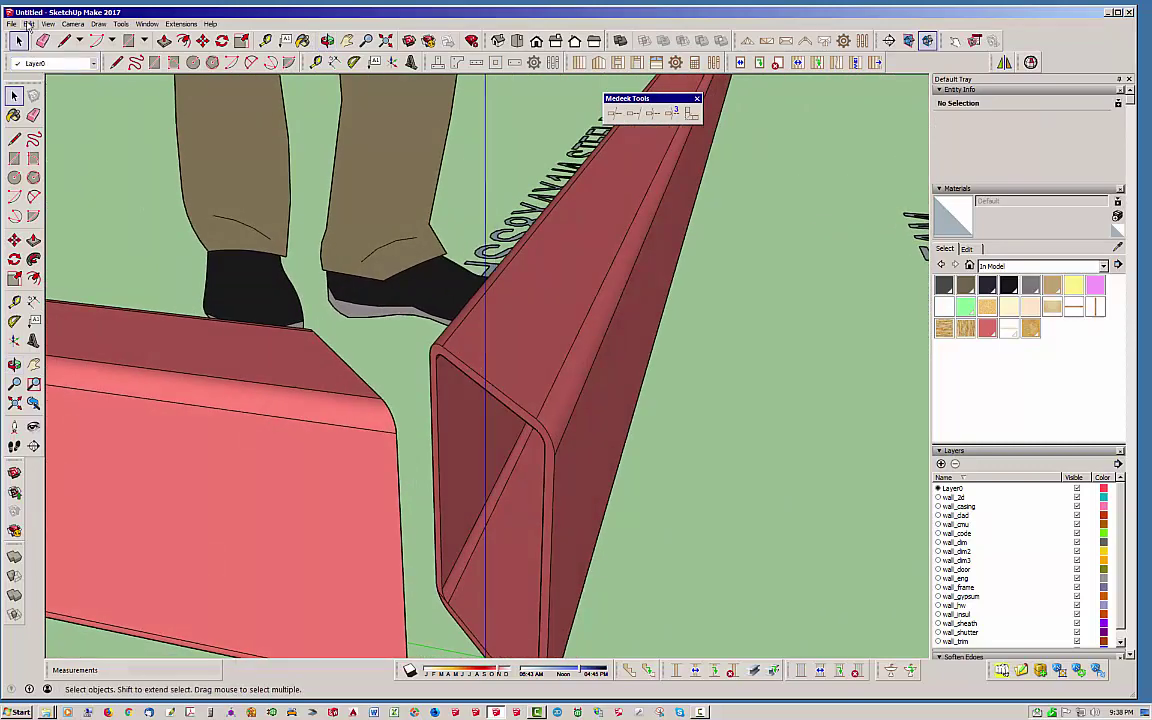
# Undo the group edits and the 3 3/8" move so the tubes sit at the mitered corner.
pyautogui.click(29, 23)
pyautogui.click(40, 38)
pyautogui.click(29, 23)
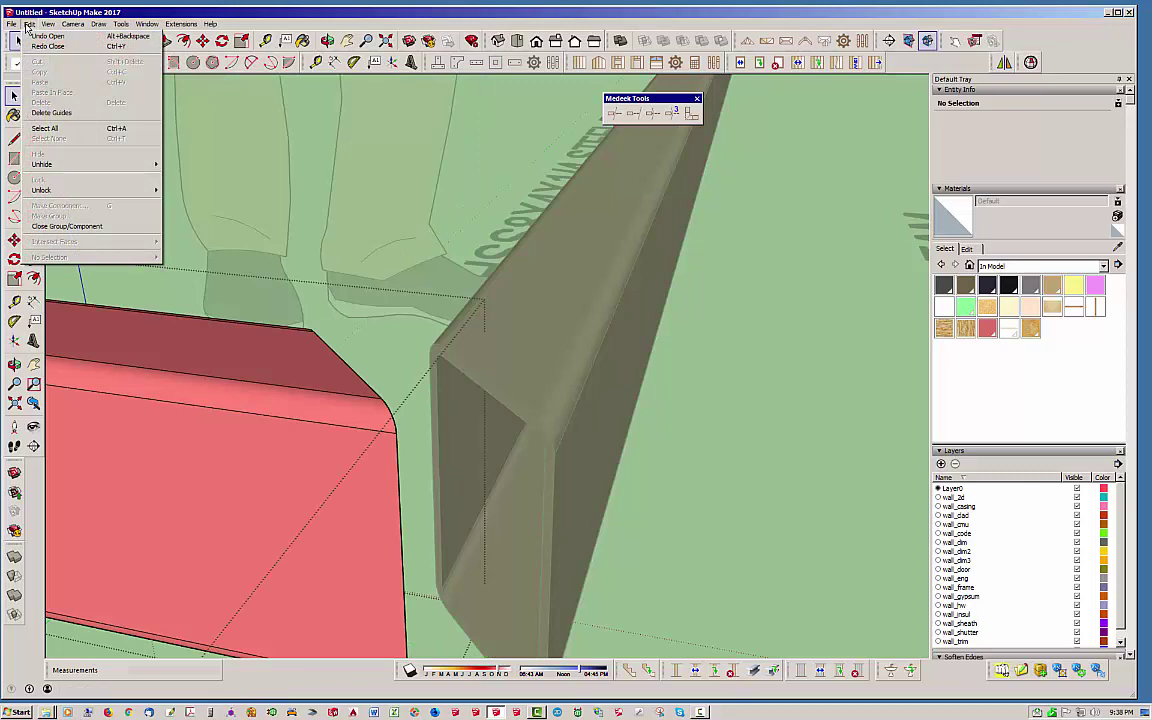
pyautogui.click(40, 37)
pyautogui.click(29, 23)
pyautogui.click(40, 37)
pyautogui.click(29, 23)
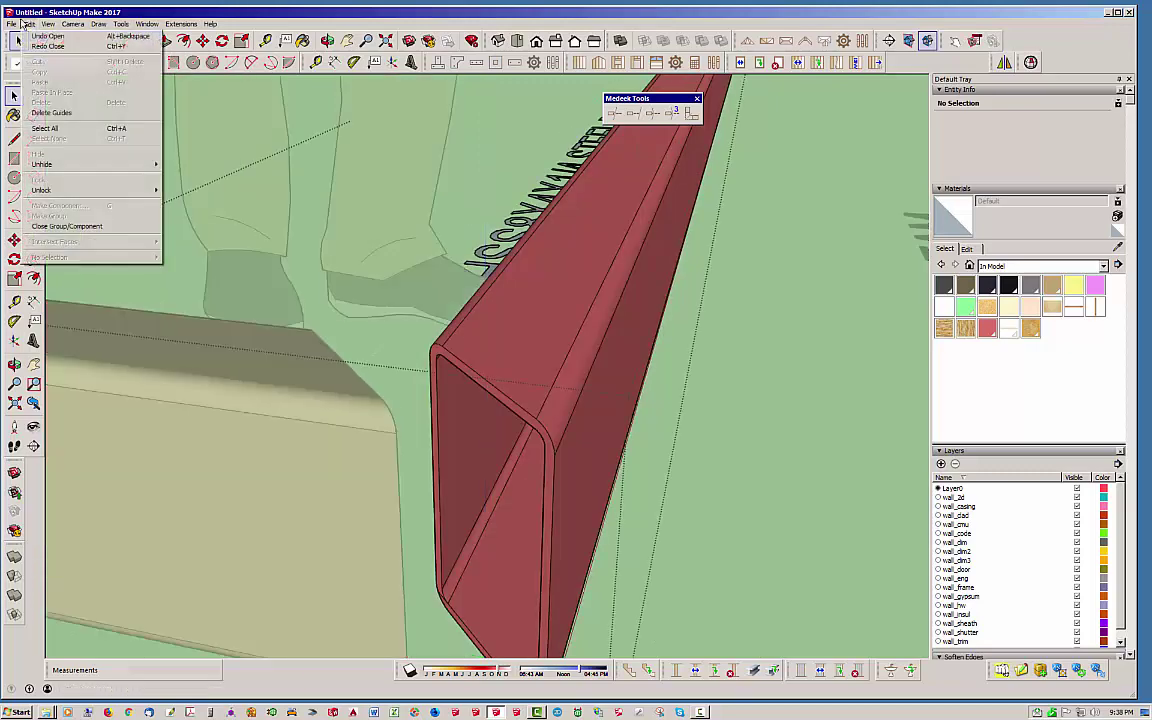
pyautogui.click(40, 37)
pyautogui.click(29, 23)
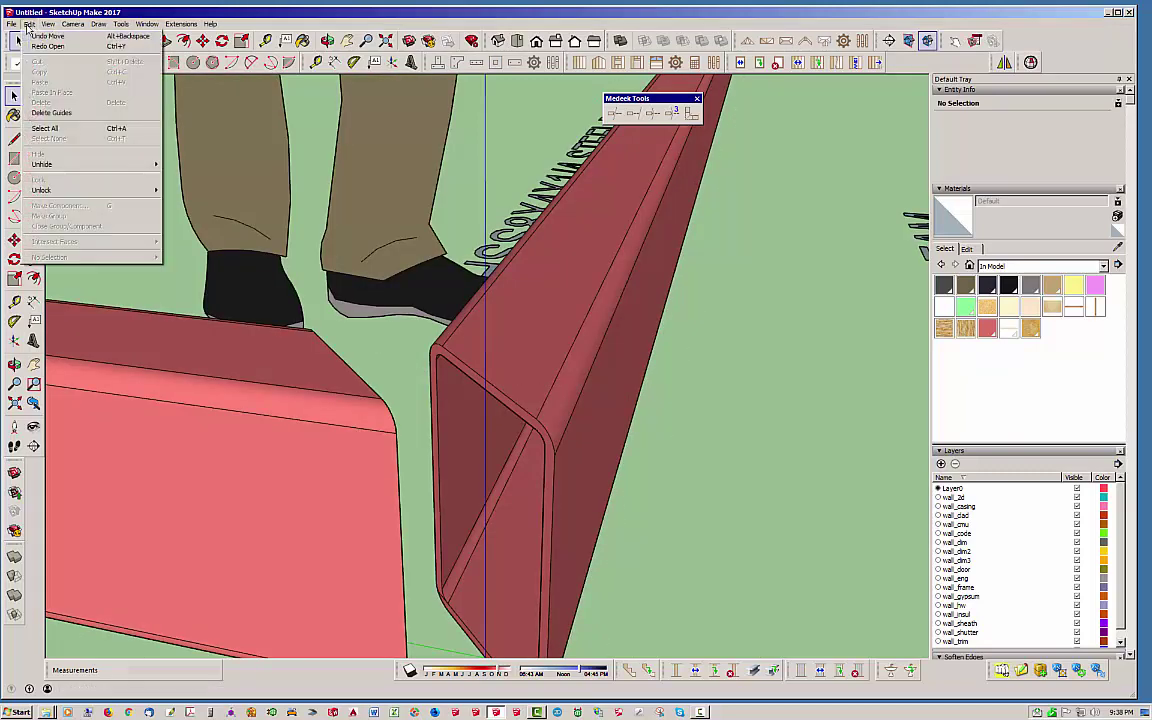
pyautogui.click(40, 37)
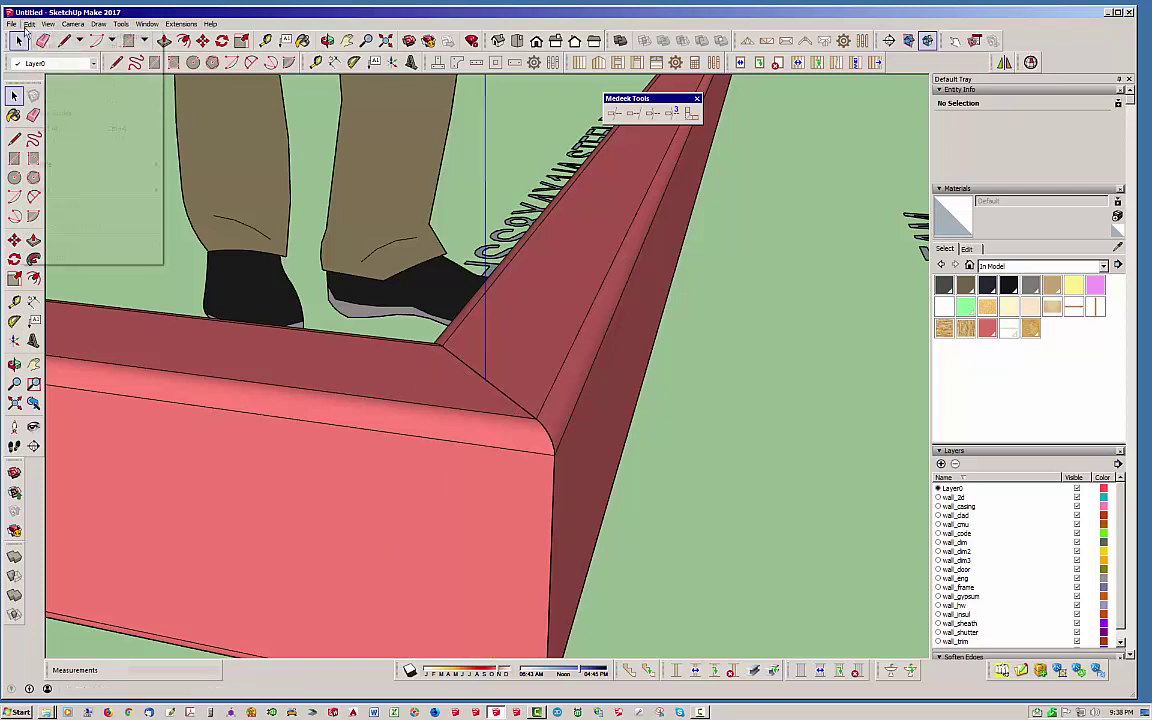
# Undo Miter Member 2 and Member 1 so the tubes are square-ended, then orbit to view them.
pyautogui.click(29, 23)
pyautogui.click(40, 46)
pyautogui.click(29, 23)
pyautogui.click(40, 37)
pyautogui.click(29, 23)
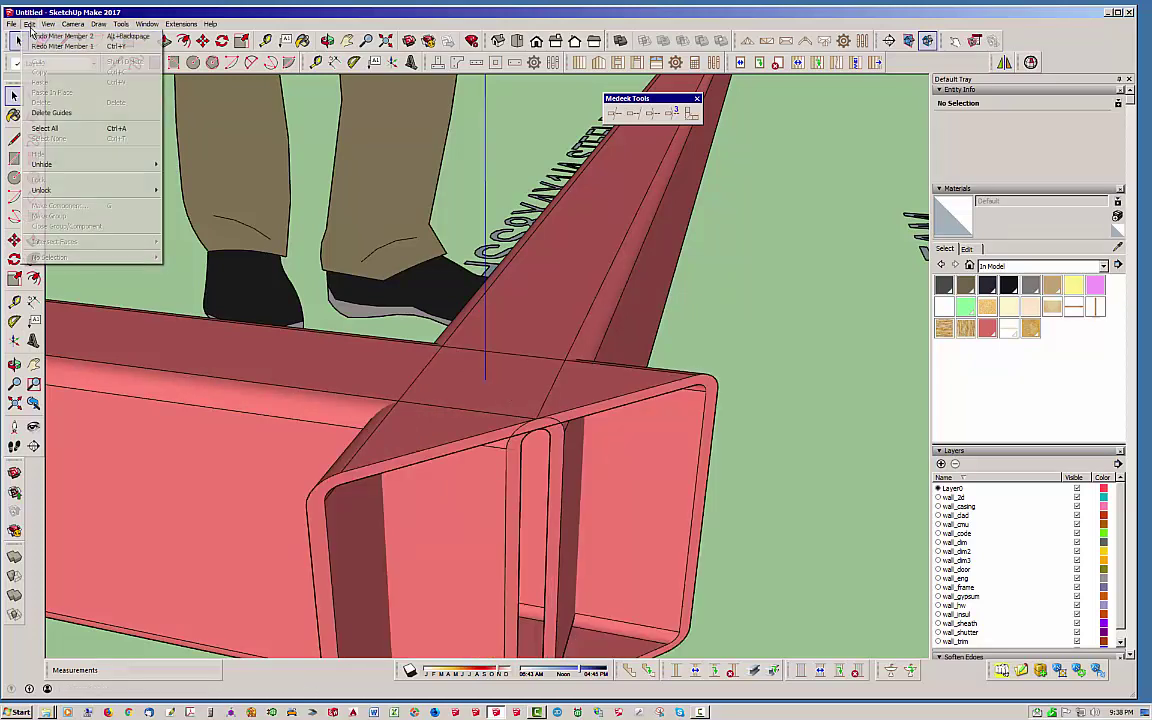
pyautogui.click(40, 37)
pyautogui.click(29, 23)
pyautogui.click(40, 37)
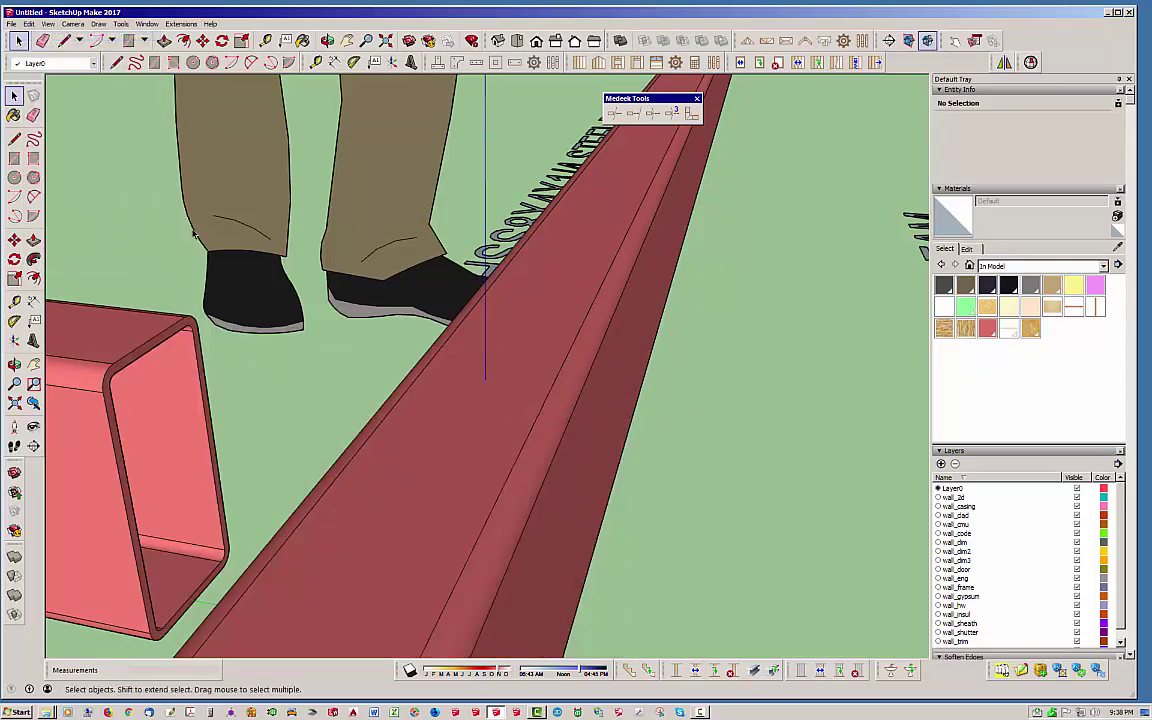
pyautogui.moveTo(532, 373); pyautogui.dragTo(359, 415, button='middle')
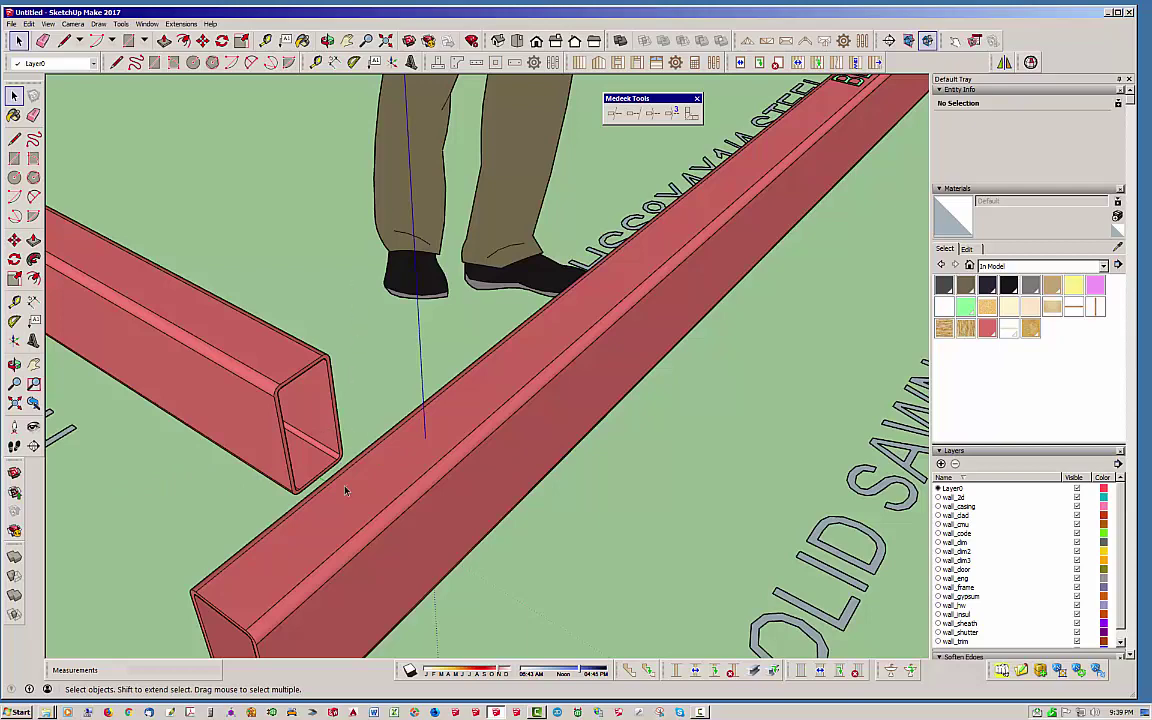
# Start a new Miter Cut and pick the left and right steel tubes' end faces as members.
pyautogui.click(689, 117)
pyautogui.scroll(5, 303, 345)
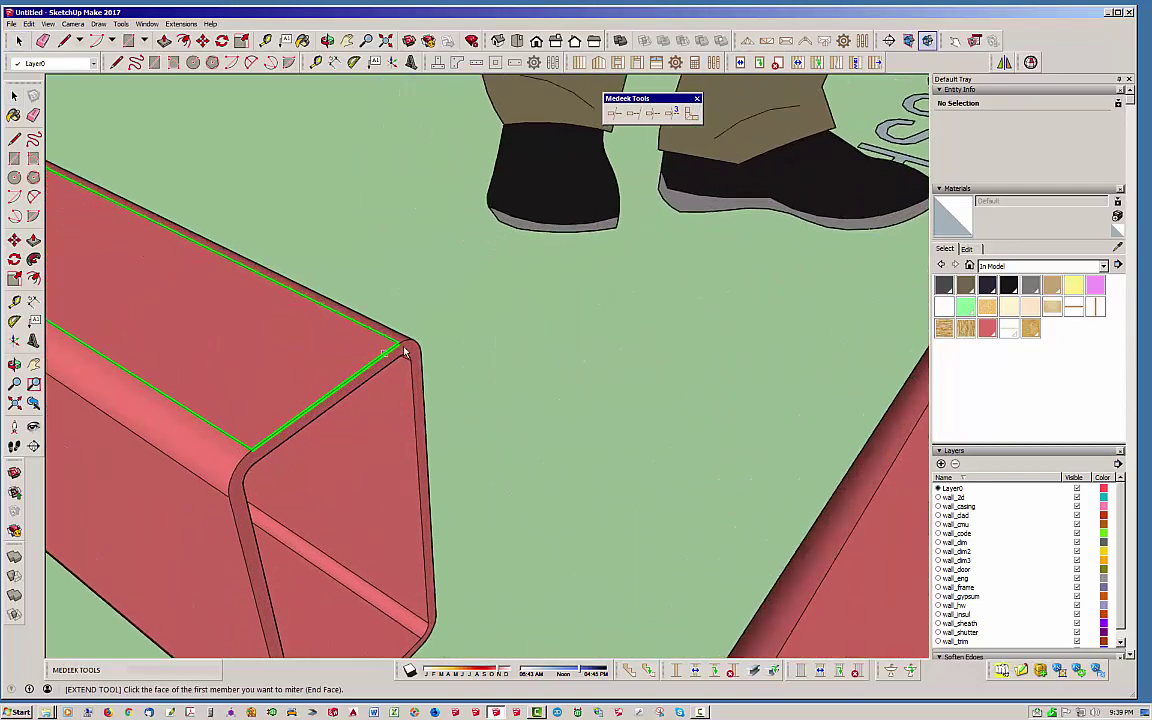
pyautogui.scroll(2, 405, 352)
pyautogui.click(400, 340)
pyautogui.moveTo(400, 340); pyautogui.dragTo(377, 356, button='middle')
pyautogui.scroll(-3, 383, 193)
pyautogui.scroll(5, 373, 514)
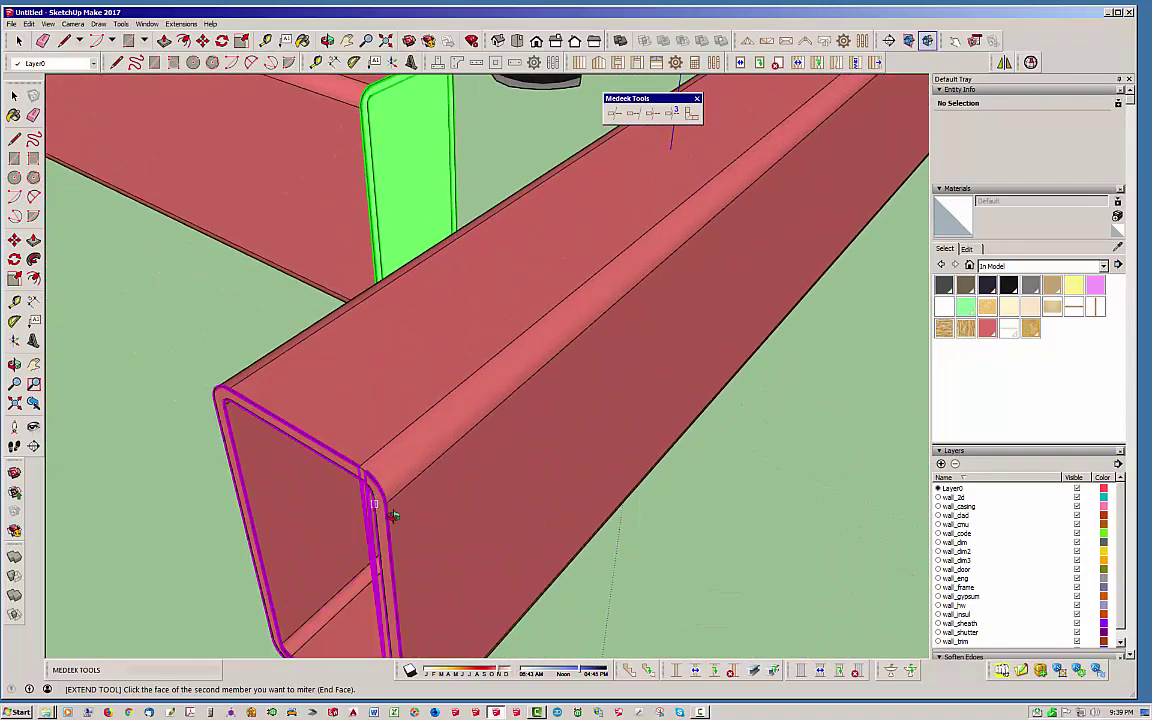
pyautogui.moveTo(393, 515); pyautogui.dragTo(476, 474, button='middle')
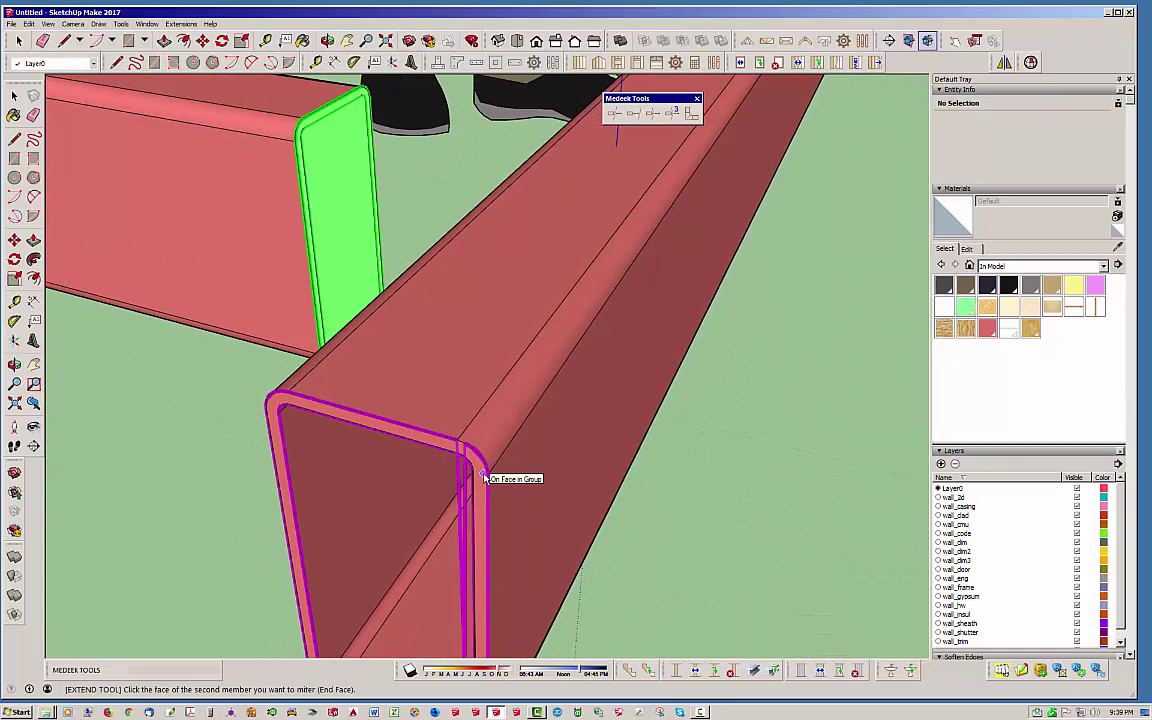
pyautogui.click(484, 479)
# Pick the intersecting edges on the left tube, then the second tube, to close the diagonal corner.
pyautogui.moveTo(484, 479); pyautogui.dragTo(403, 307, button='middle')
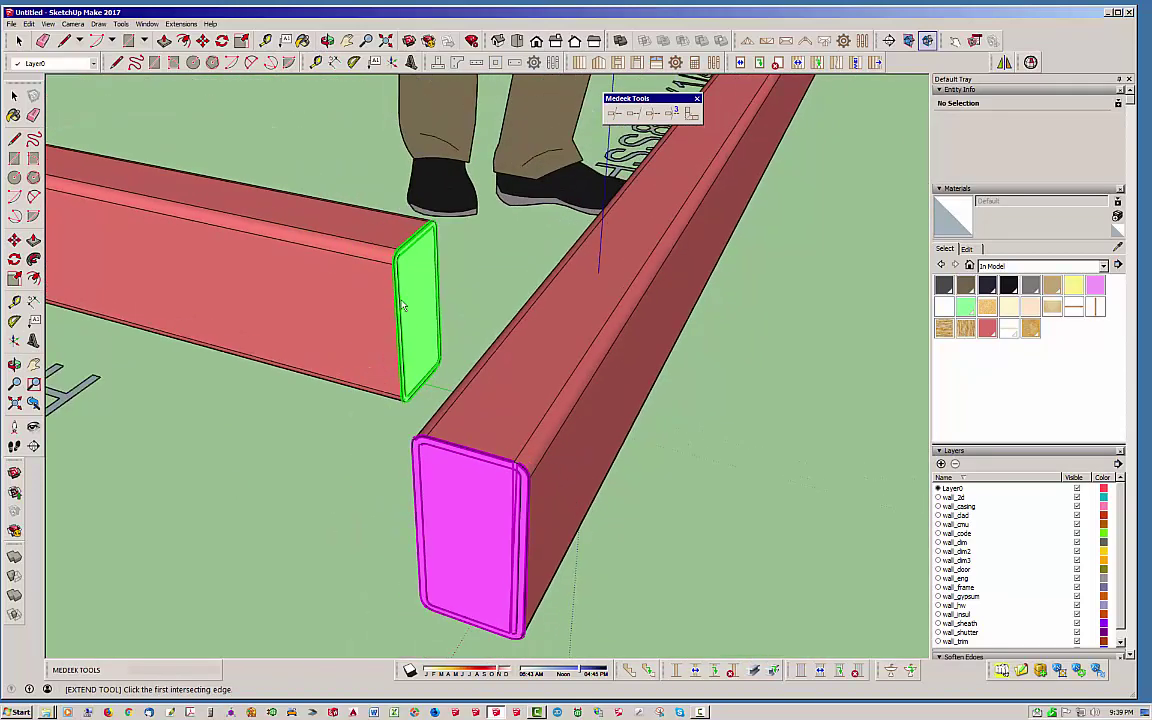
pyautogui.scroll(-3, 309, 386)
pyautogui.moveTo(309, 386); pyautogui.dragTo(321, 342, button='middle')
pyautogui.scroll(3, 410, 358)
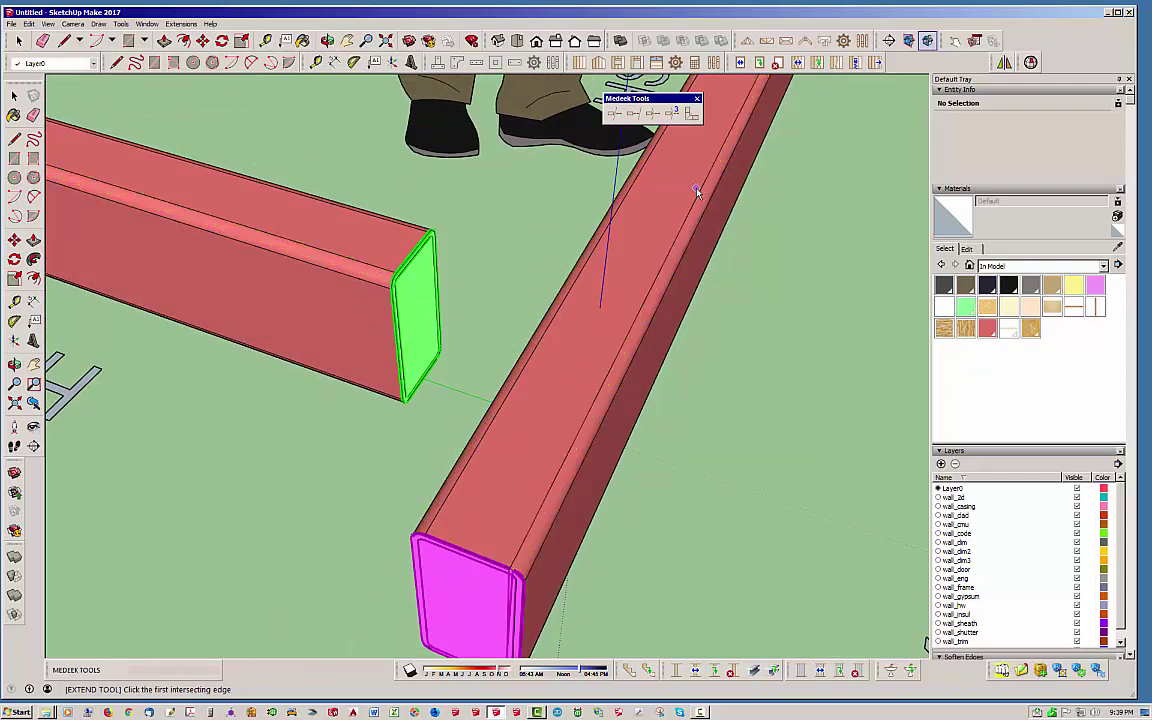
pyautogui.scroll(3, 288, 232)
pyautogui.scroll(2, 330, 243)
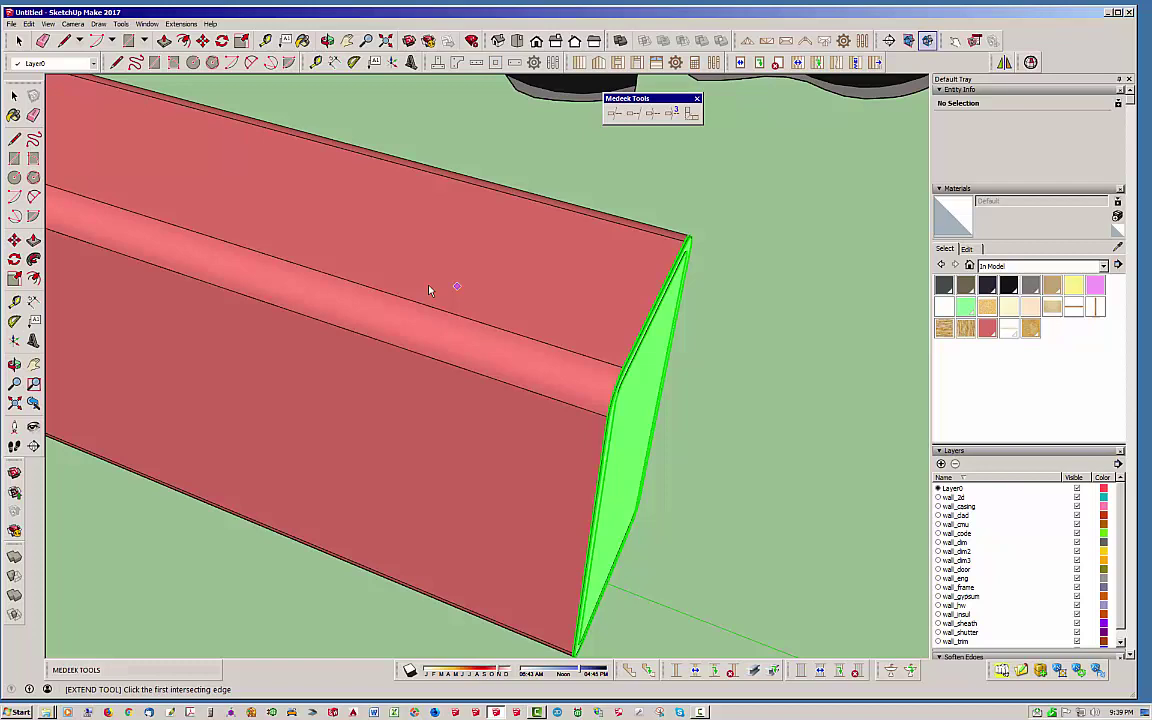
pyautogui.scroll(3, 304, 261)
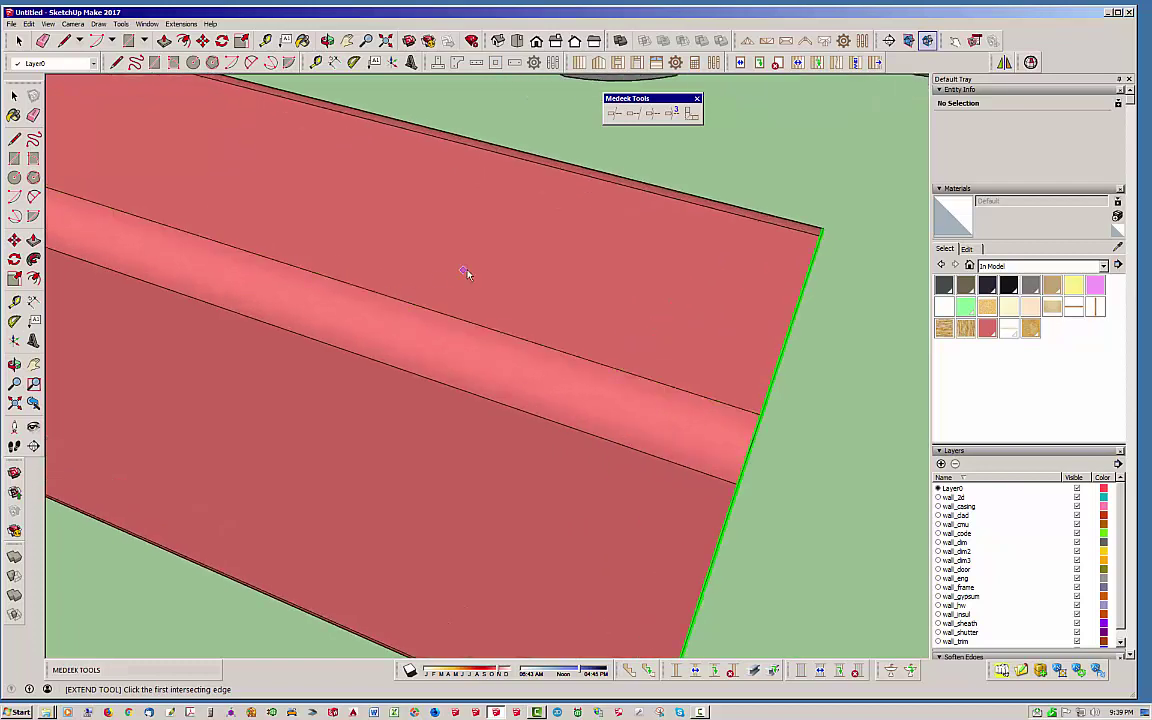
pyautogui.click(394, 300)
pyautogui.scroll(-6, 237, 370)
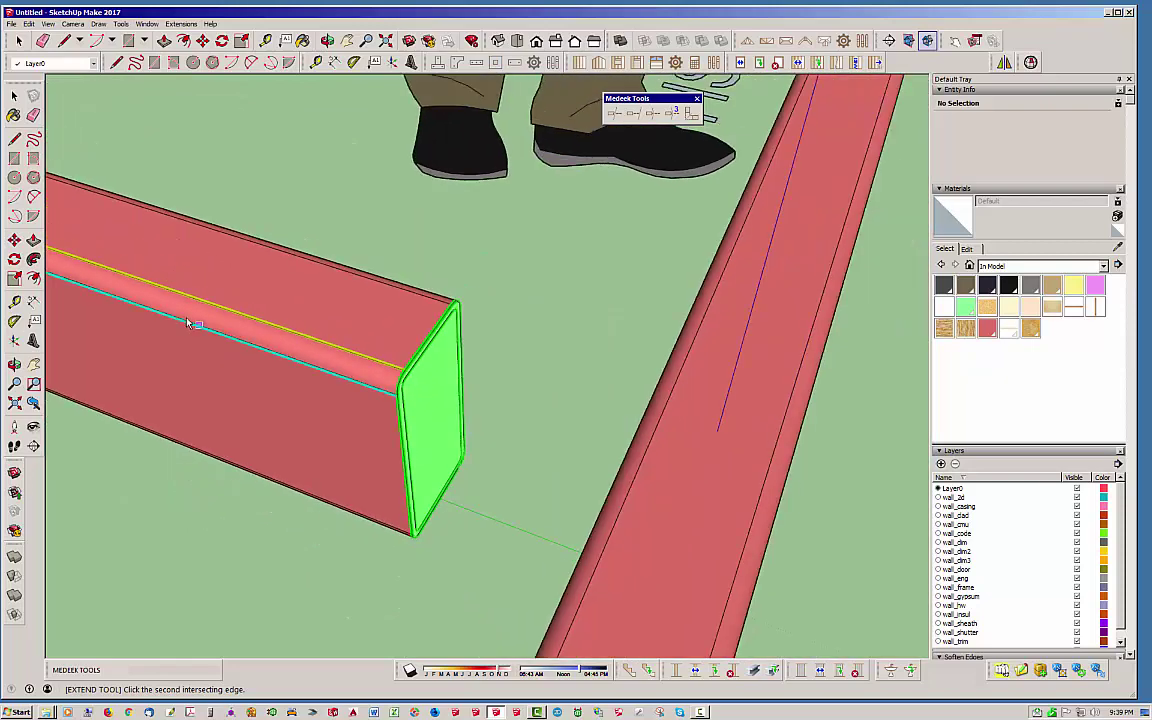
pyautogui.scroll(3, 640, 372)
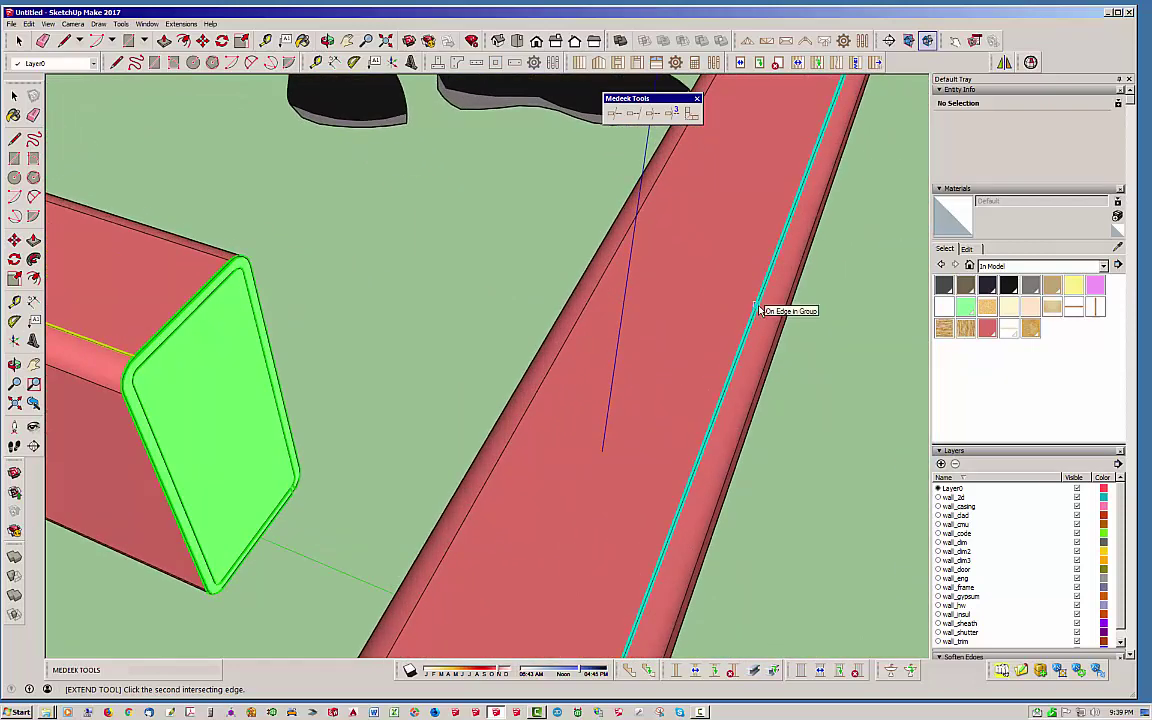
pyautogui.click(758, 311)
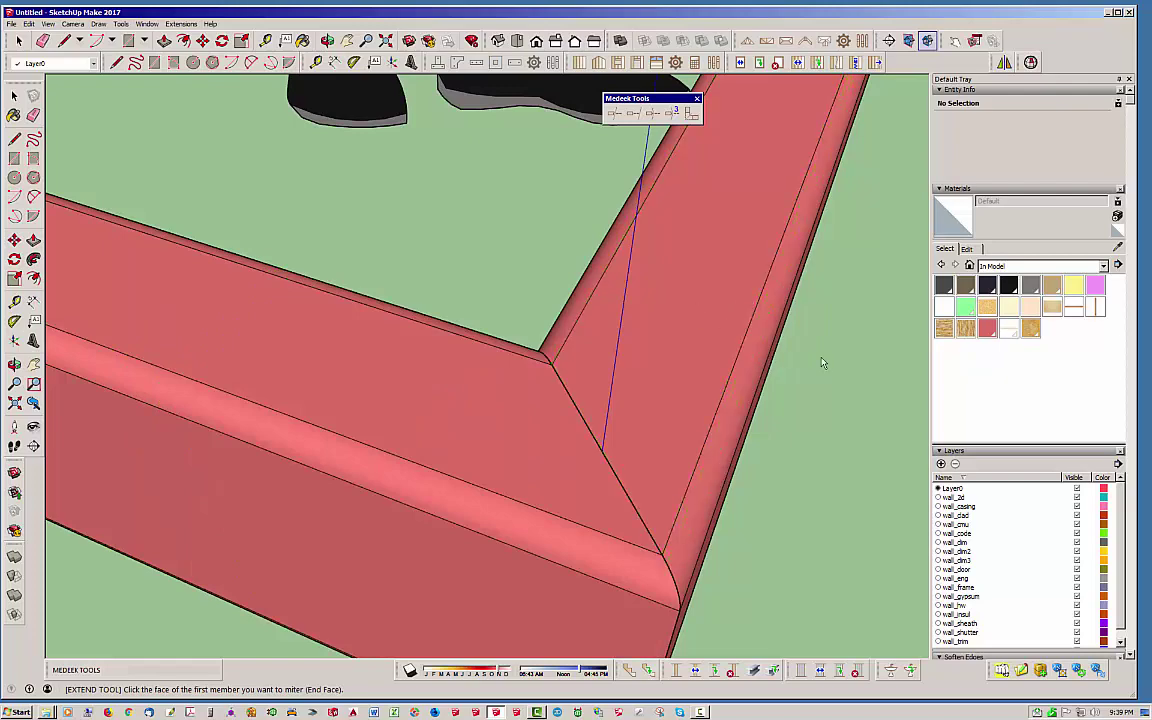
pyautogui.press('space')
pyautogui.moveTo(815, 389)
pyautogui.mouseDown(button='middle')
pyautogui.moveTo(553, 347)
pyautogui.moveTo(422, 293)
pyautogui.moveTo(373, 373)
pyautogui.moveTo(225, 409)
pyautogui.moveTo(480, 351)
pyautogui.moveTo(316, 249)
pyautogui.moveTo(663, 263)
pyautogui.moveTo(255, 257)
pyautogui.moveTo(260, 300)
pyautogui.moveTo(329, 334)
pyautogui.moveTo(200, 330)
pyautogui.moveTo(360, 300)
pyautogui.moveTo(328, 291)
pyautogui.mouseUp(button='middle')
pyautogui.moveTo(650, 338); pyautogui.dragTo(352, 272, button='middle')
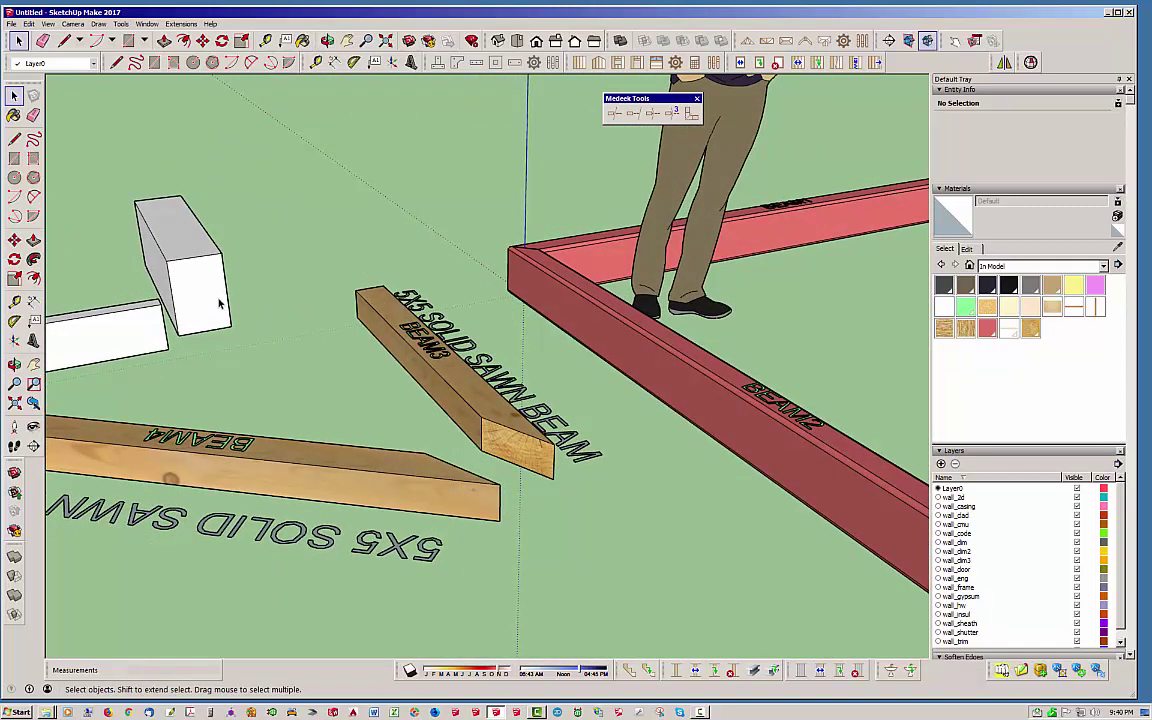
pyautogui.moveTo(220, 303); pyautogui.dragTo(390, 318, button='middle')
pyautogui.moveTo(368, 198); pyautogui.dragTo(396, 217, button='middle')
pyautogui.scroll(5, 450, 238)
pyautogui.scroll(3, 490, 256)
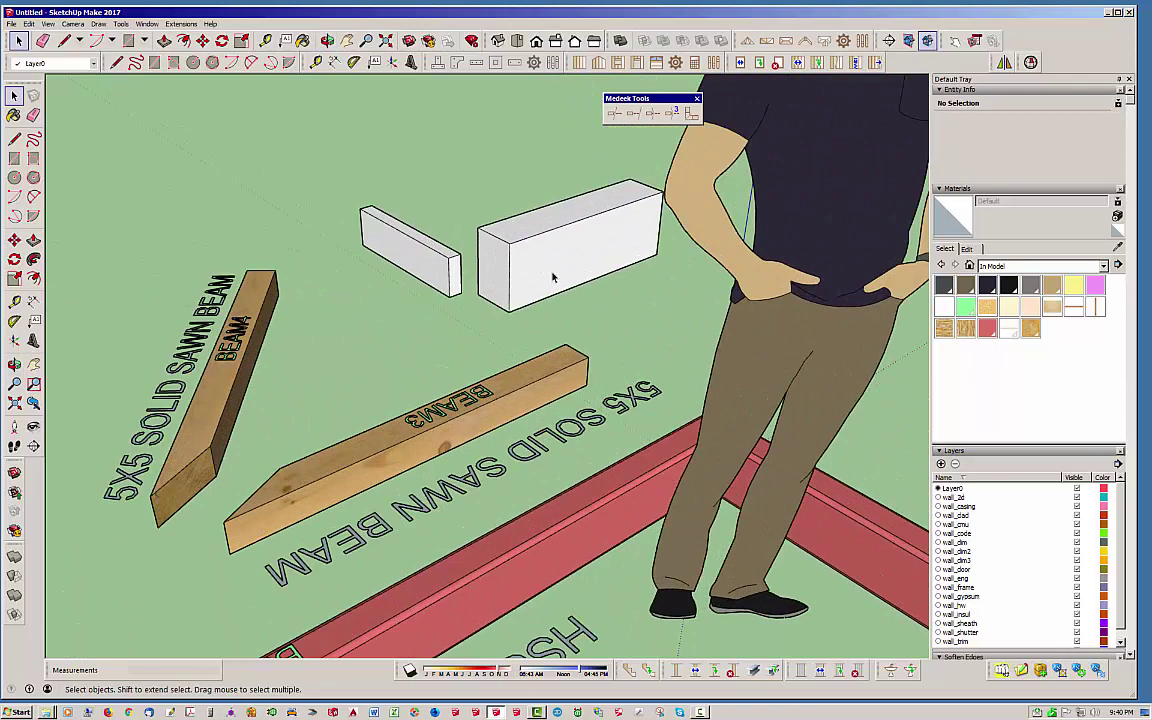